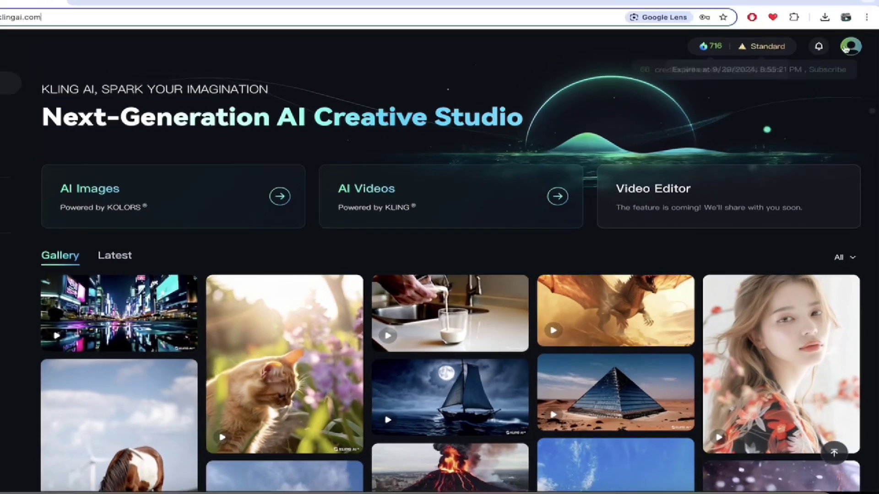
# Review the yearly, monthly and one-month membership plans and the credit packs offered for purchase, and close the credit purchase window
pyautogui.click(855, 71)
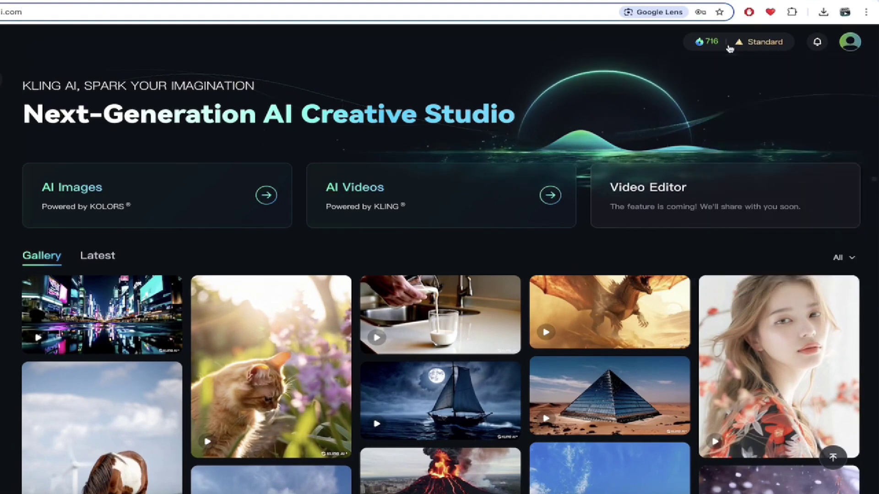
pyautogui.moveTo(714, 43)
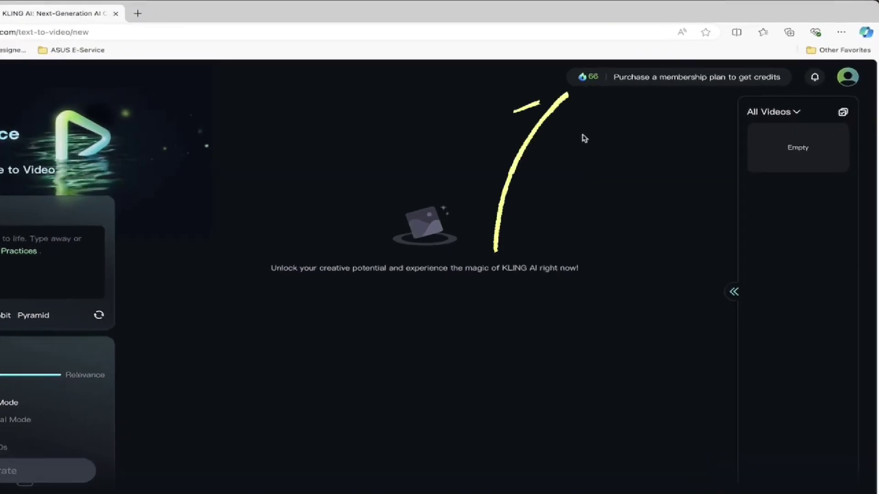
pyautogui.moveTo(590, 81)
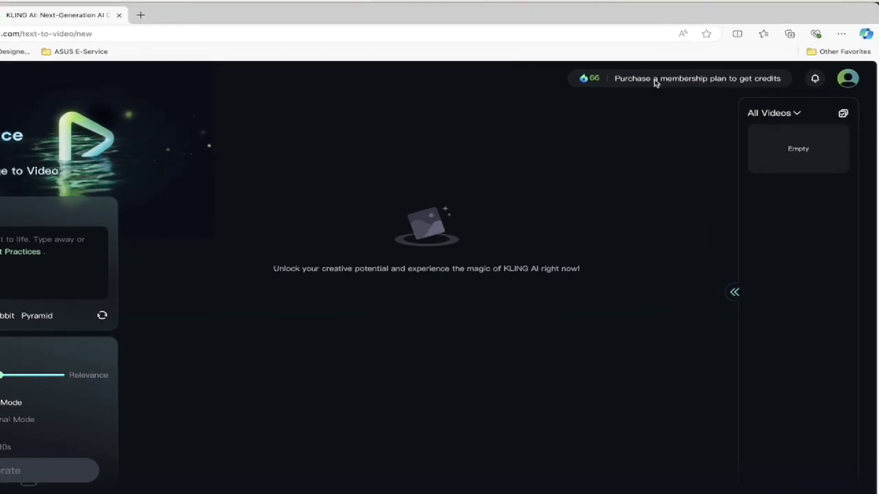
pyautogui.click(655, 82)
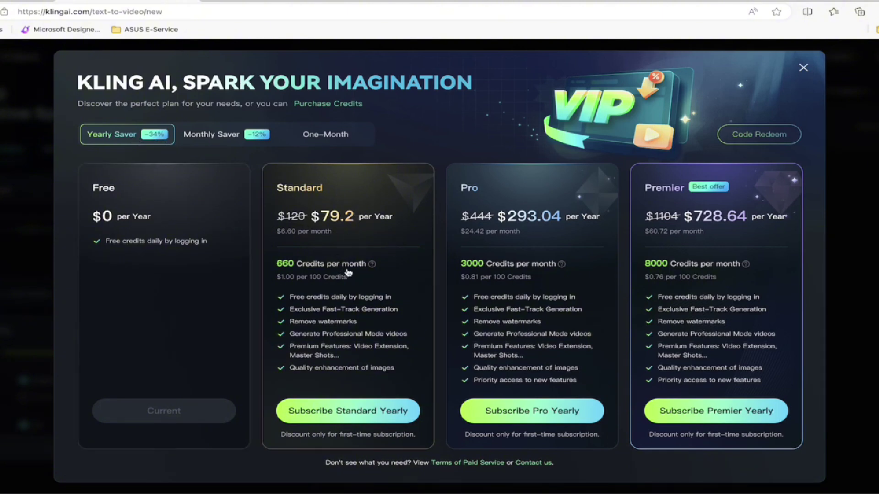
pyautogui.moveTo(372, 264)
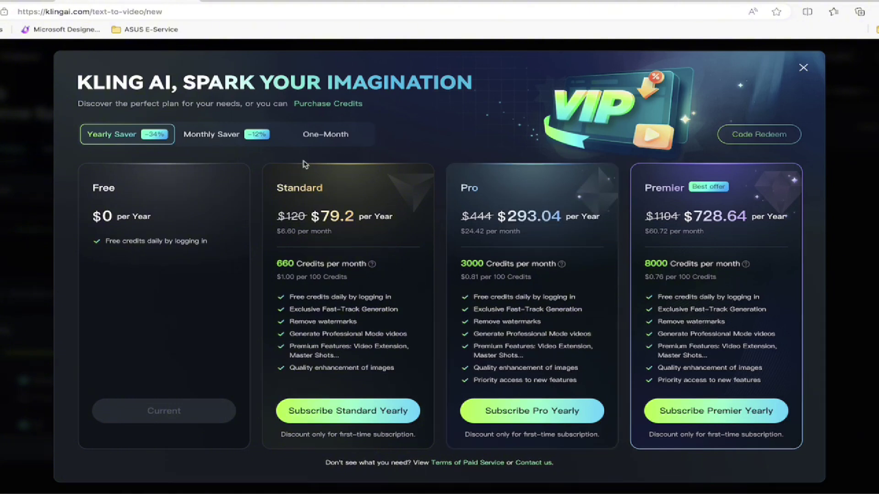
pyautogui.click(192, 144)
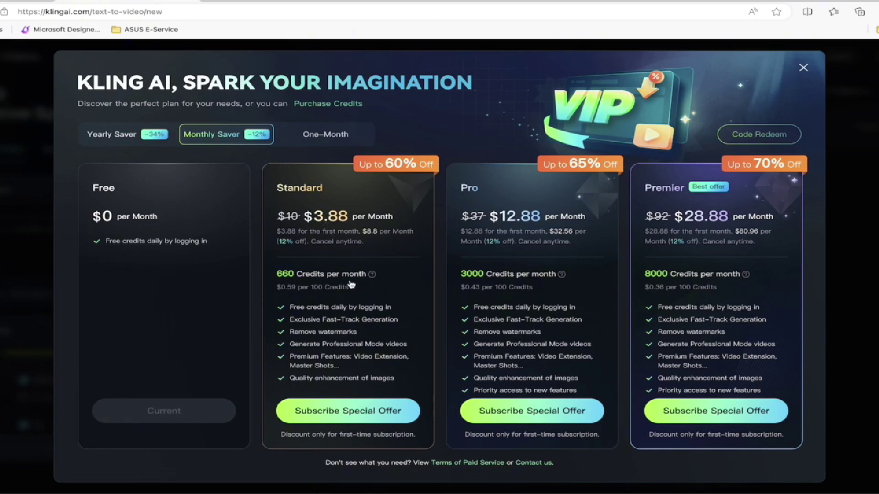
pyautogui.click(317, 140)
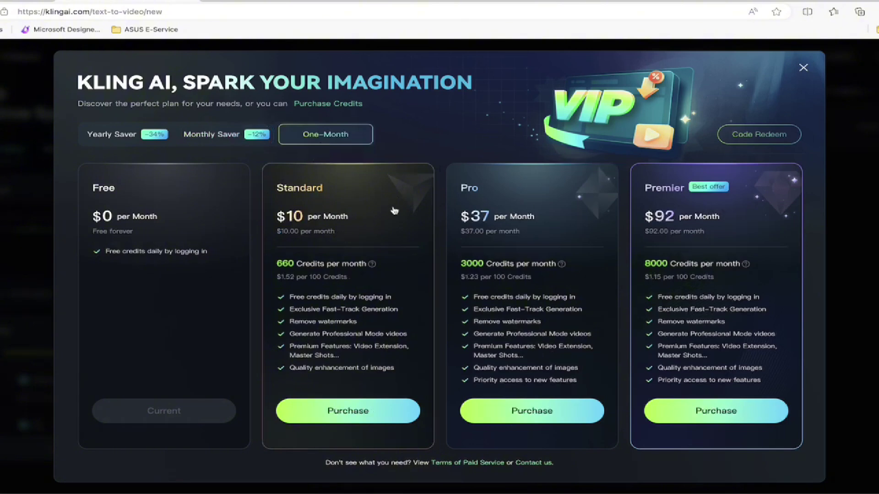
pyautogui.click(327, 105)
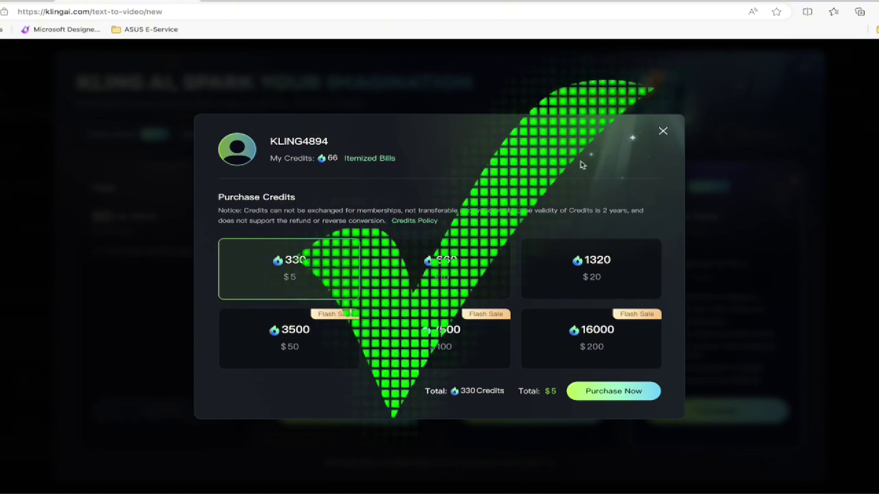
pyautogui.click(664, 133)
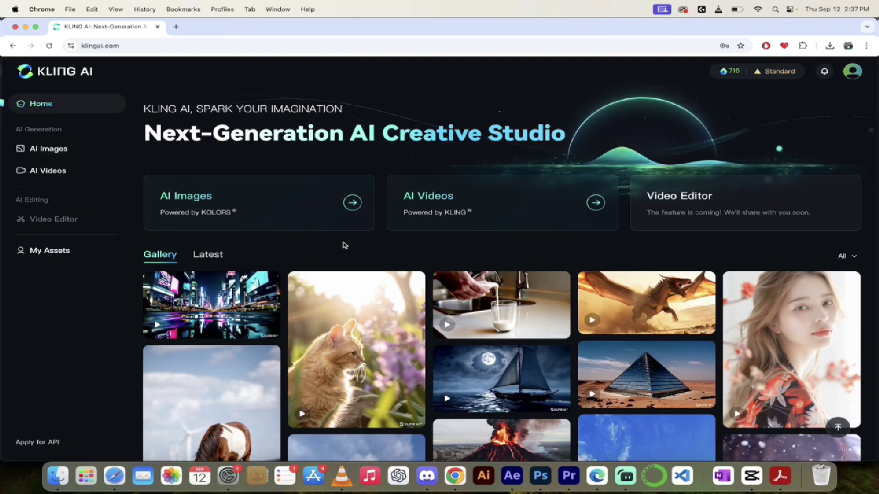
# Examine the details and extra options of the gallery video of the cat among flowers, and close its details
pyautogui.scroll(-2, 344, 245)
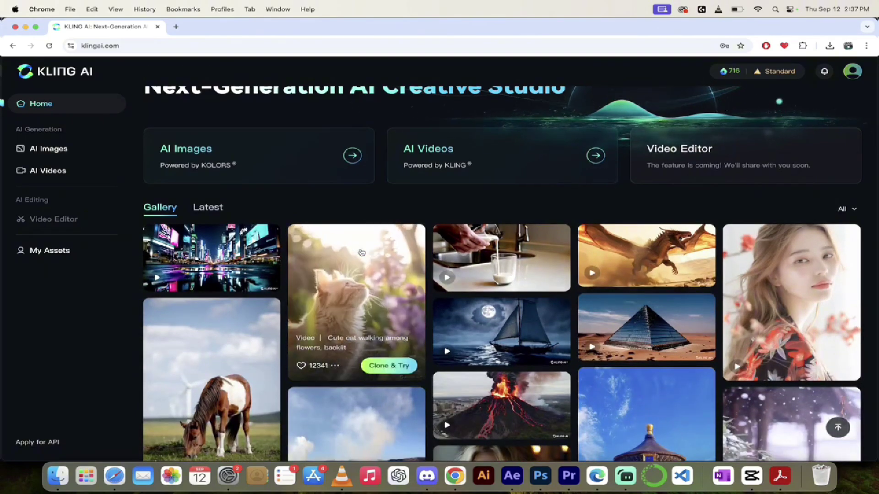
pyautogui.click(358, 266)
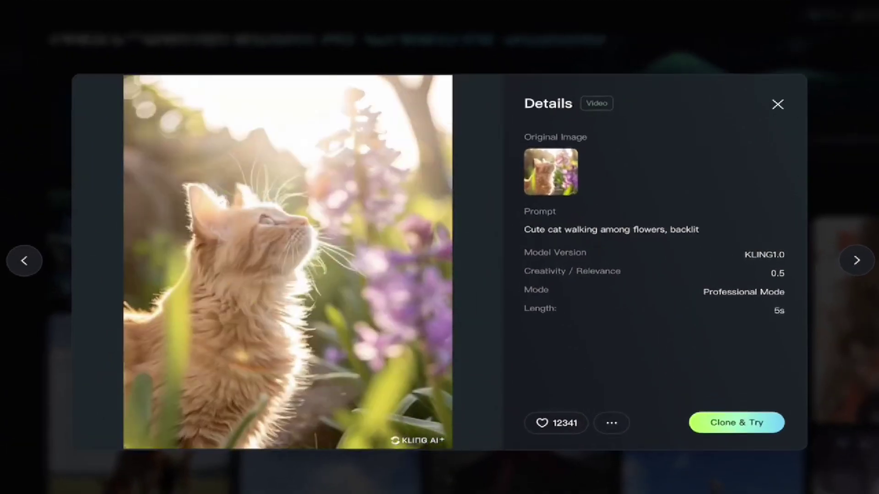
pyautogui.moveTo(319, 280)
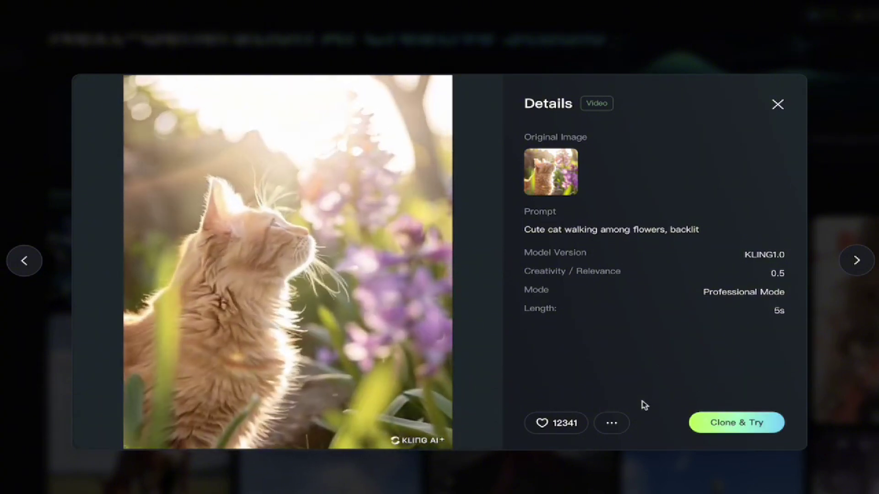
pyautogui.click(612, 425)
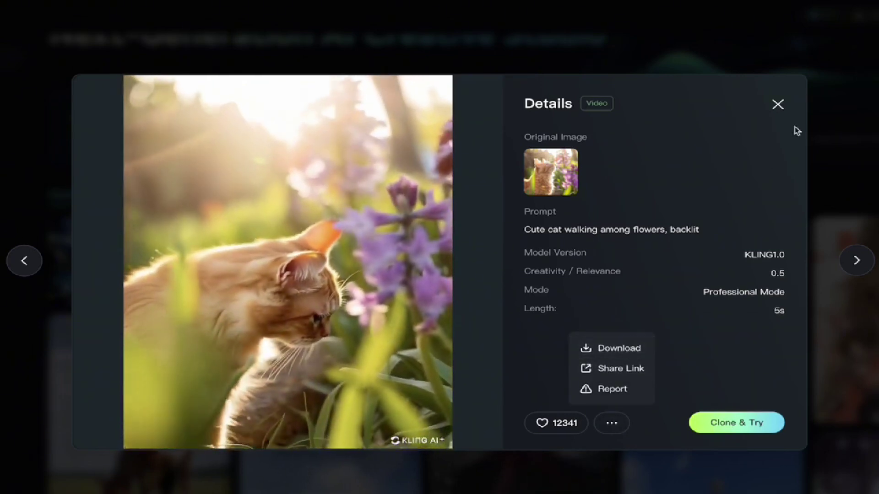
pyautogui.click(777, 105)
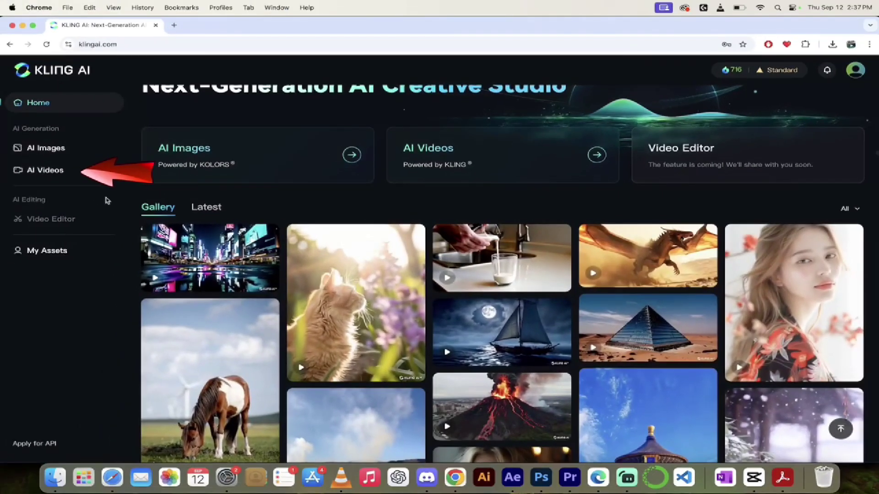
# Start a new text-to-video creation in AI Videos with the prompt "English bulldog reading a book on the moon."
pyautogui.click(46, 171)
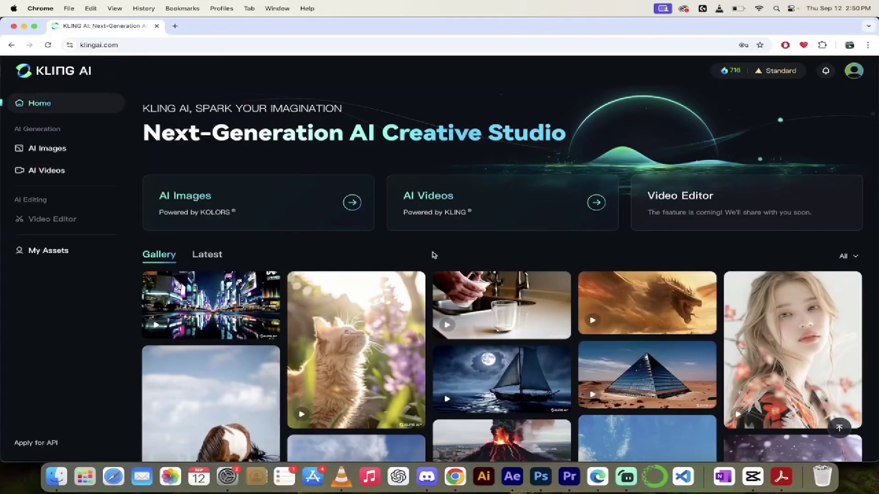
pyautogui.click(40, 171)
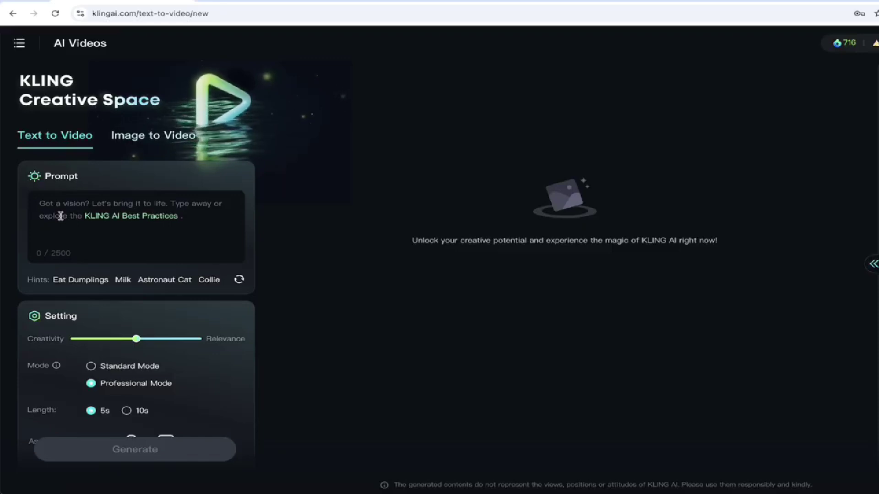
pyautogui.click(60, 216)
pyautogui.write('English bul')
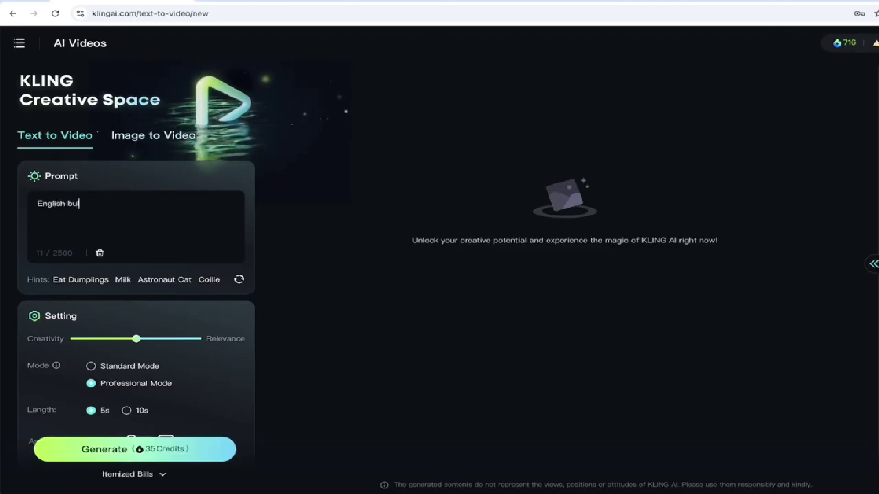
pyautogui.write('ldog reading a book on')
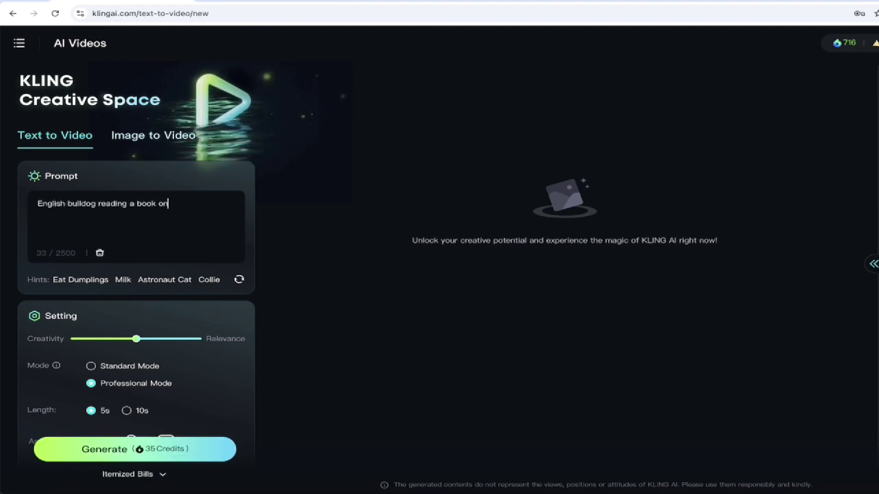
pyautogui.write(' the m oo')
pyautogui.press('BackSpace')
pyautogui.press('BackSpace')
pyautogui.press('BackSpace')
pyautogui.write('oon.')
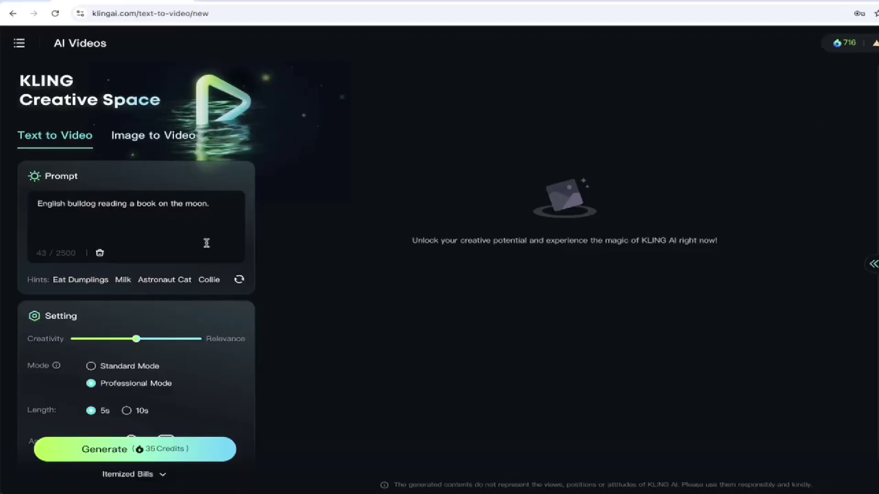
# Compare Standard and Professional Mode in the video settings and set the generation mode to Standard Mode
pyautogui.scroll(-1, 206, 243)
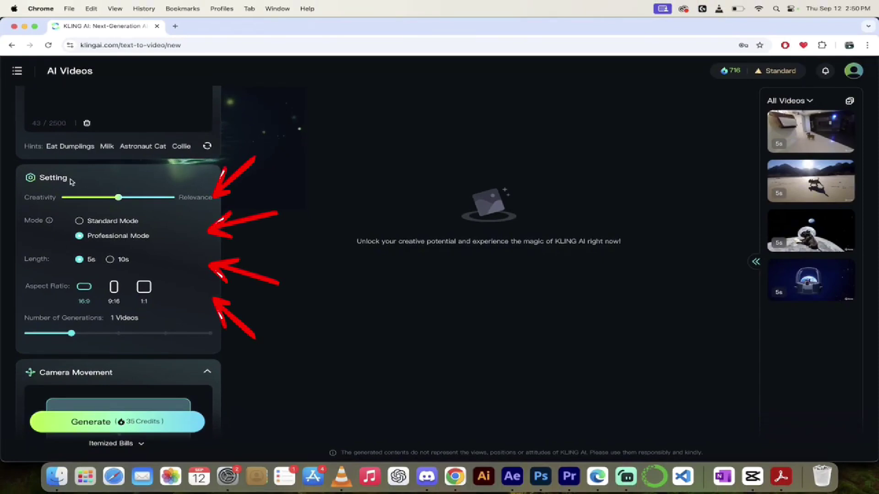
pyautogui.moveTo(730, 73)
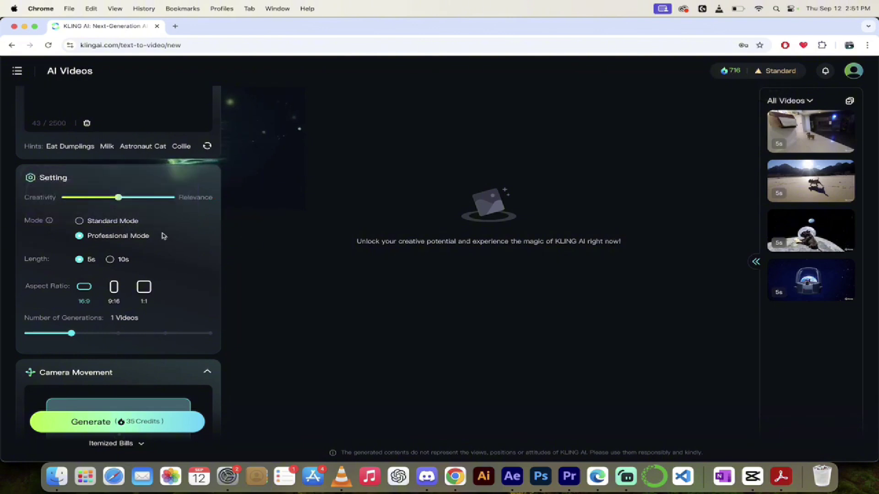
pyautogui.click(130, 223)
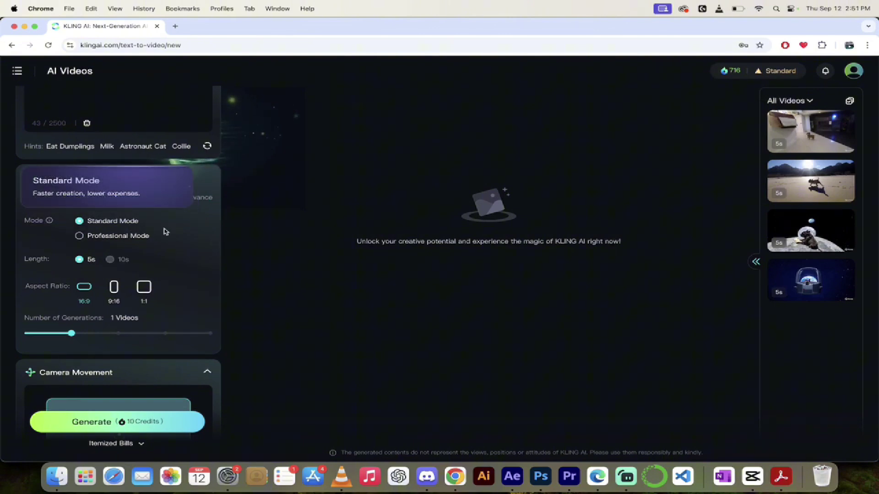
pyautogui.click(140, 237)
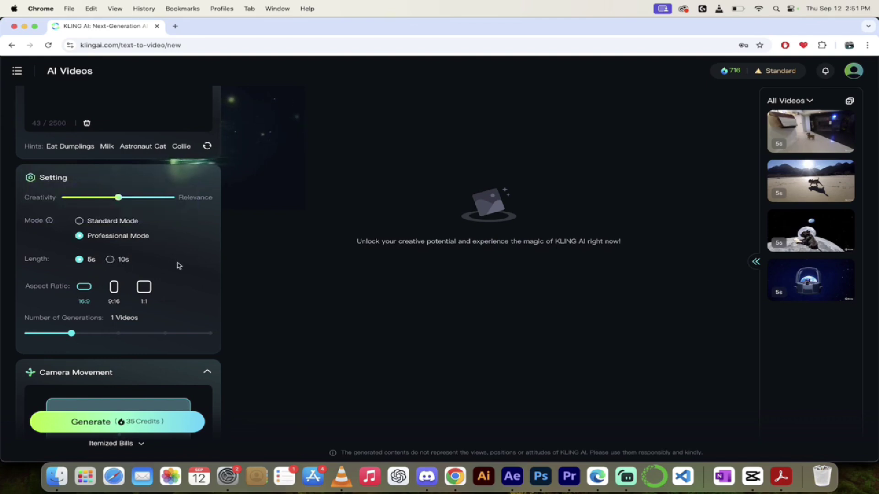
pyautogui.scroll(-3, 178, 265)
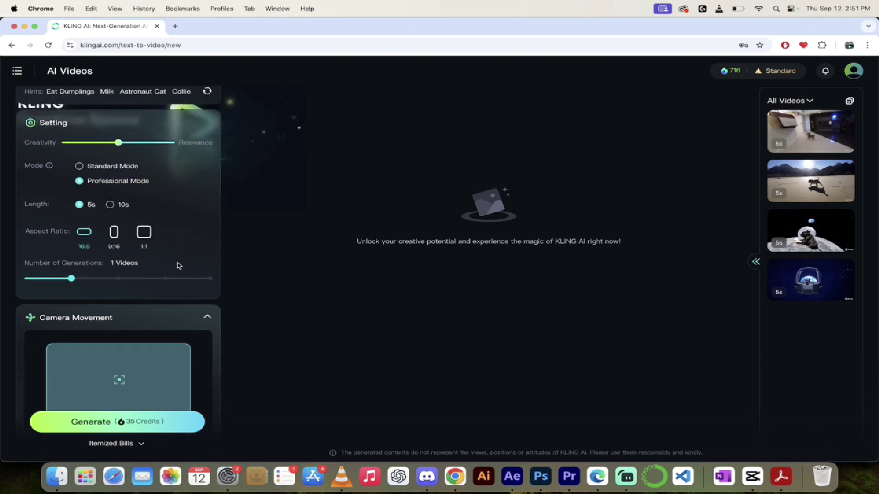
pyautogui.scroll(-3, 164, 331)
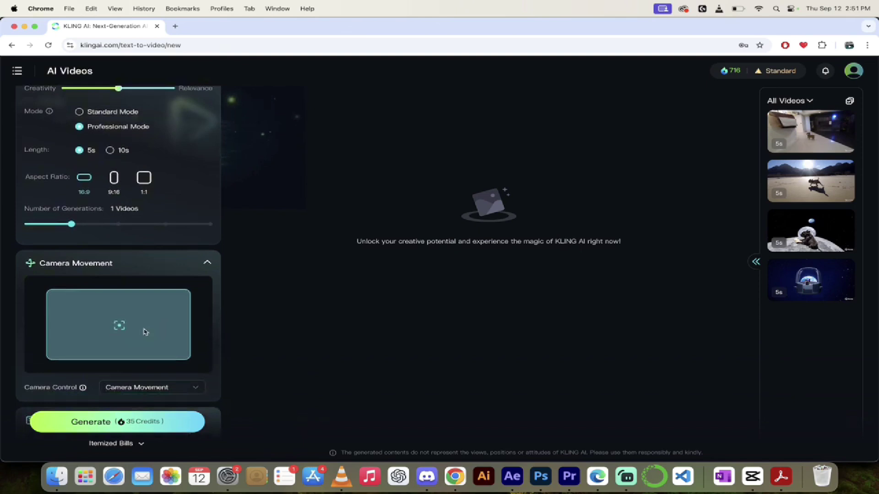
pyautogui.scroll(7, 145, 332)
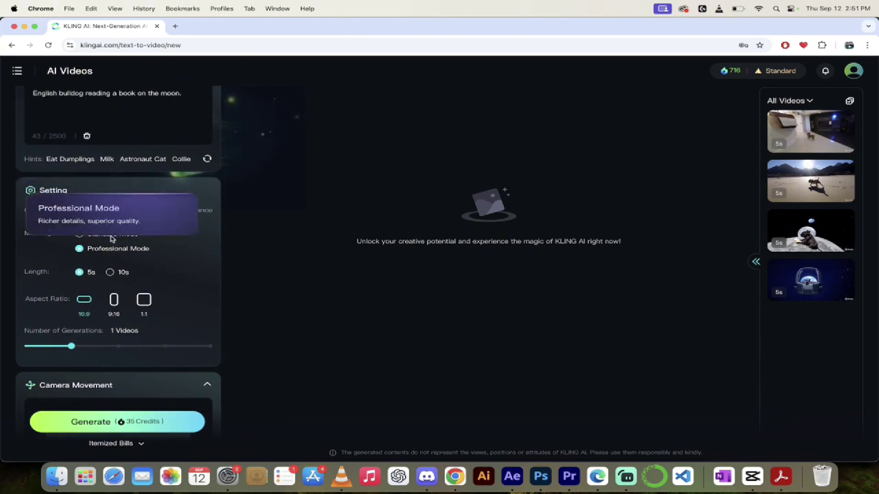
pyautogui.click(90, 235)
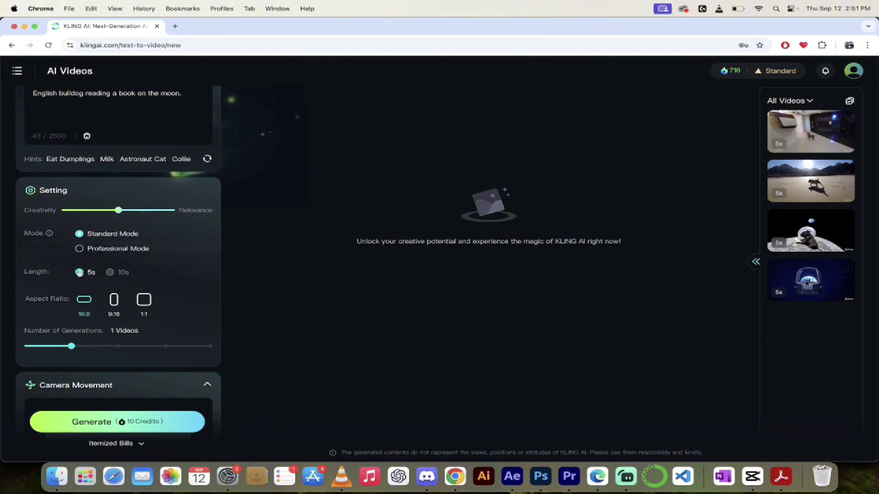
pyautogui.scroll(-2, 218, 286)
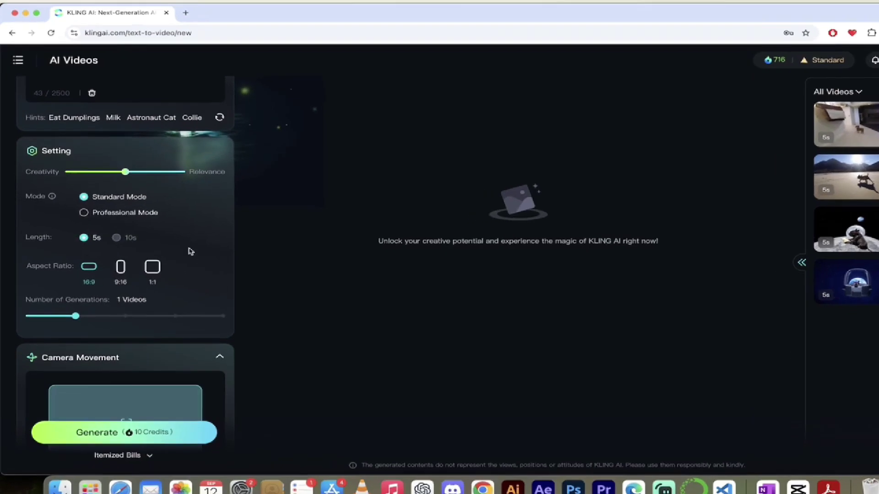
# Try the Creativity/Relevance setting at full creativity and at full relevance, and return it to the midpoint
pyautogui.scroll(2, 250, 236)
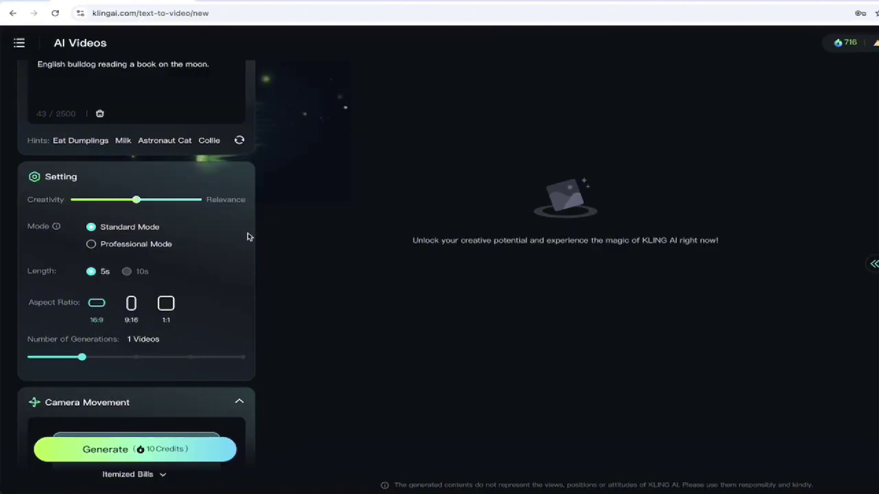
pyautogui.moveTo(136, 200); pyautogui.dragTo(71, 200)
pyautogui.scroll(1, 60, 220)
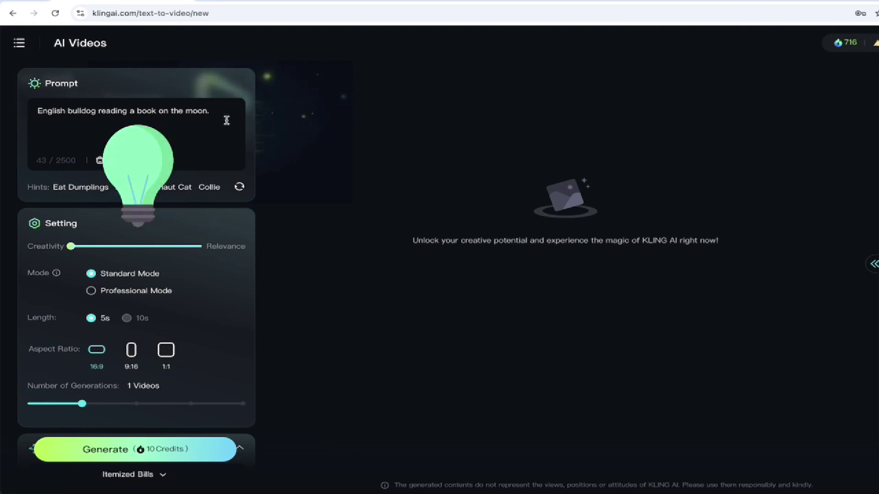
pyautogui.moveTo(71, 247); pyautogui.dragTo(203, 252)
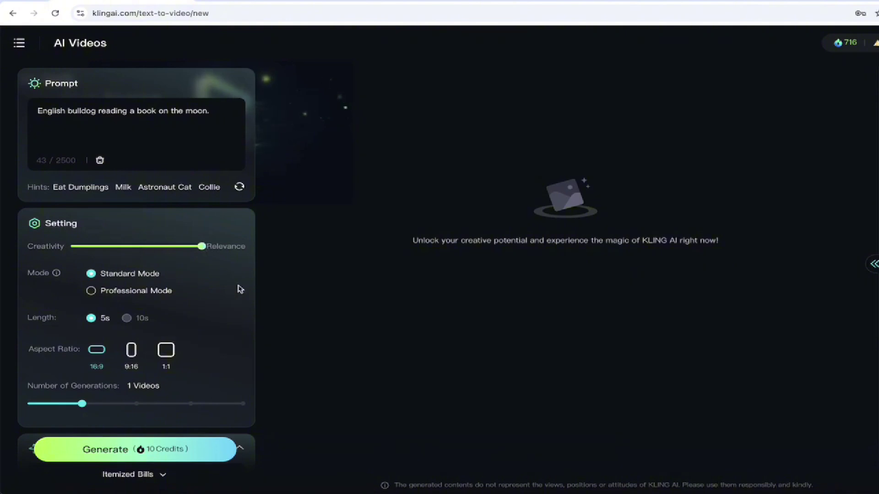
pyautogui.moveTo(209, 248)
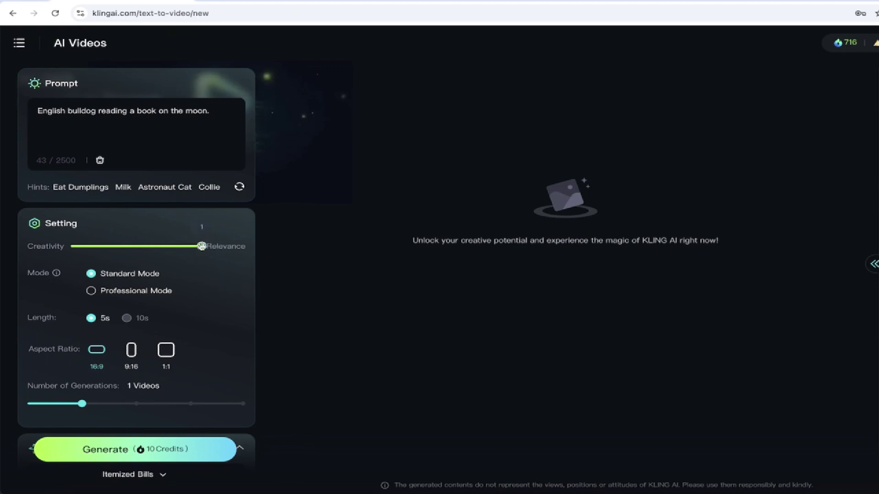
pyautogui.moveTo(202, 249); pyautogui.dragTo(132, 253)
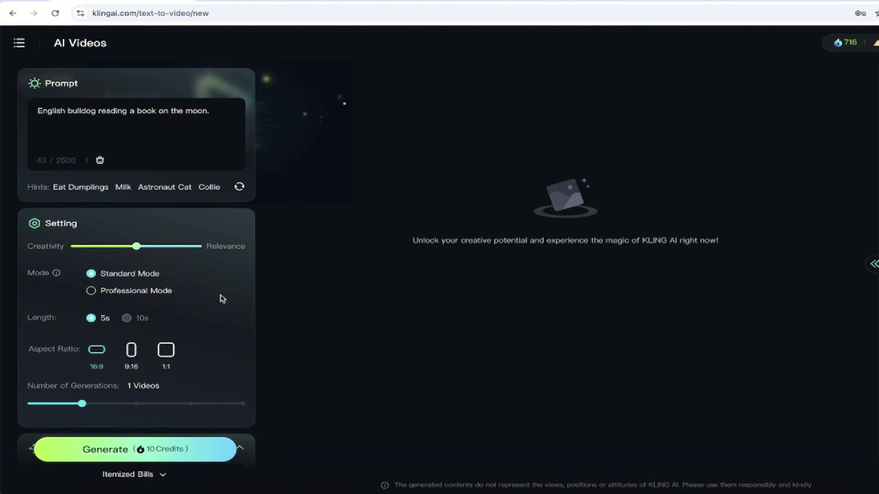
pyautogui.scroll(-1, 223, 298)
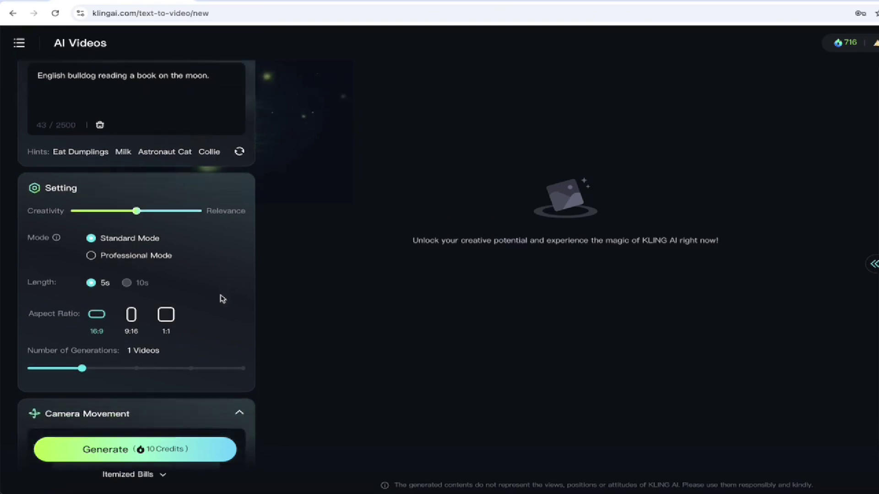
pyautogui.scroll(-1, 223, 299)
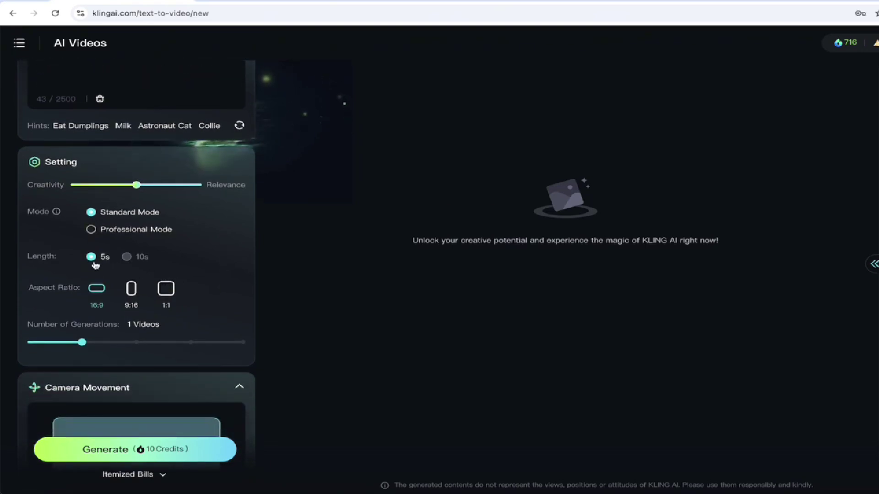
# Set the number of generations to 3 videos, keeping the 5s length and 16:9 aspect ratio
pyautogui.scroll(-1, 232, 269)
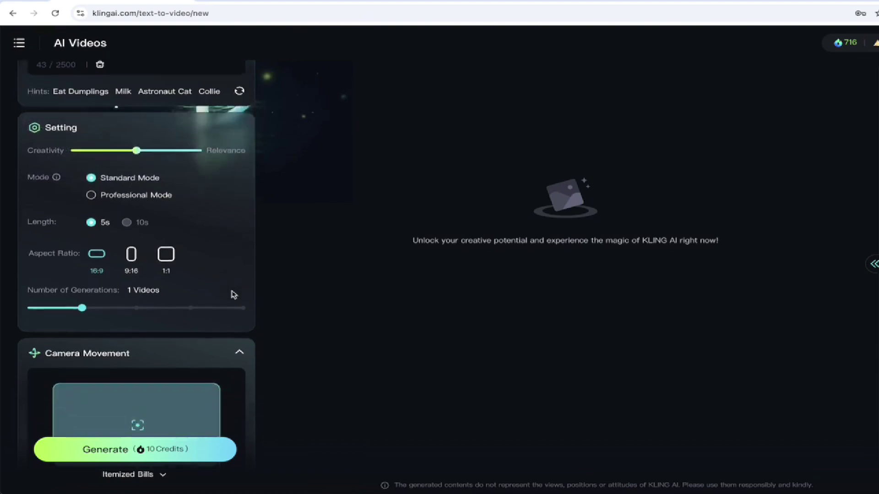
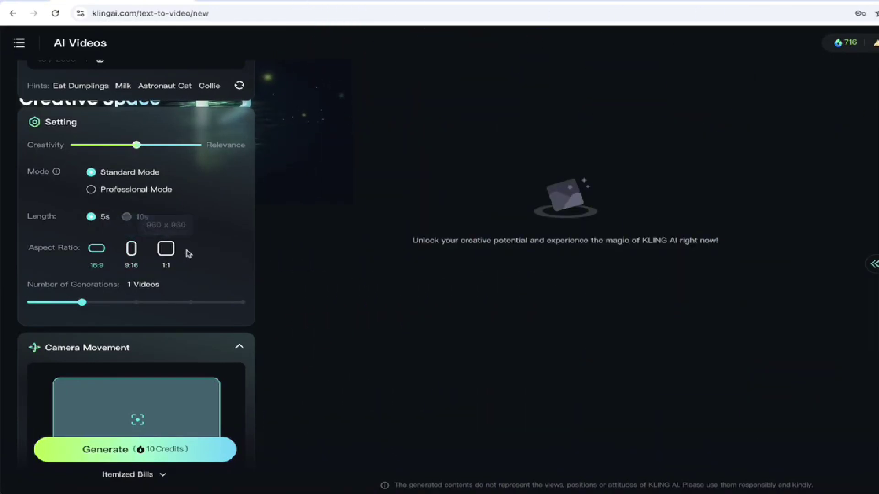
pyautogui.scroll(-1, 194, 259)
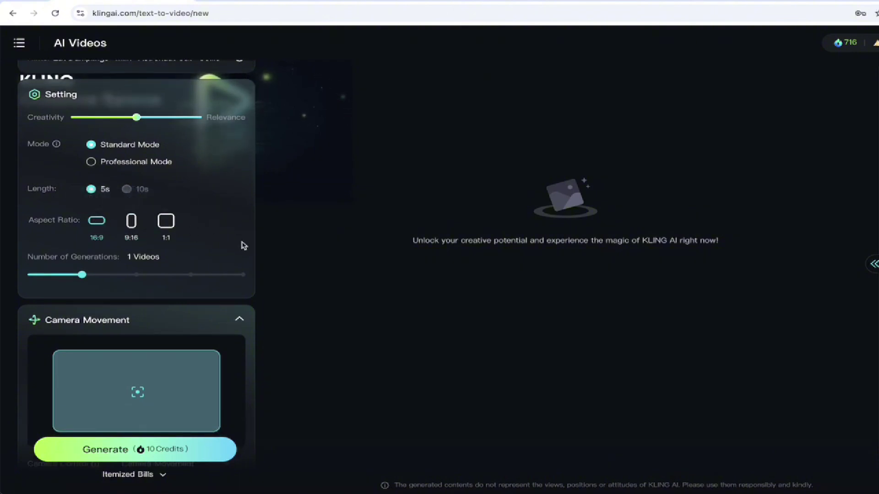
pyautogui.scroll(-1, 241, 245)
pyautogui.scroll(-1, 238, 218)
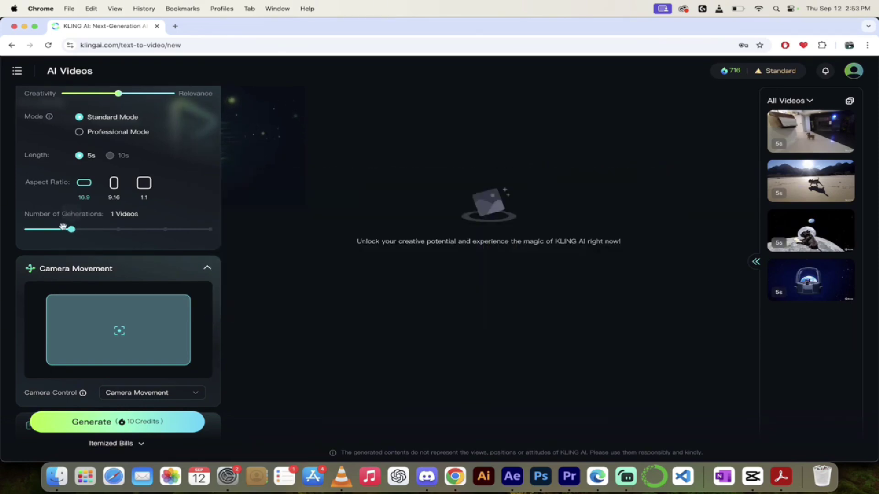
pyautogui.moveTo(71, 229); pyautogui.dragTo(114, 232)
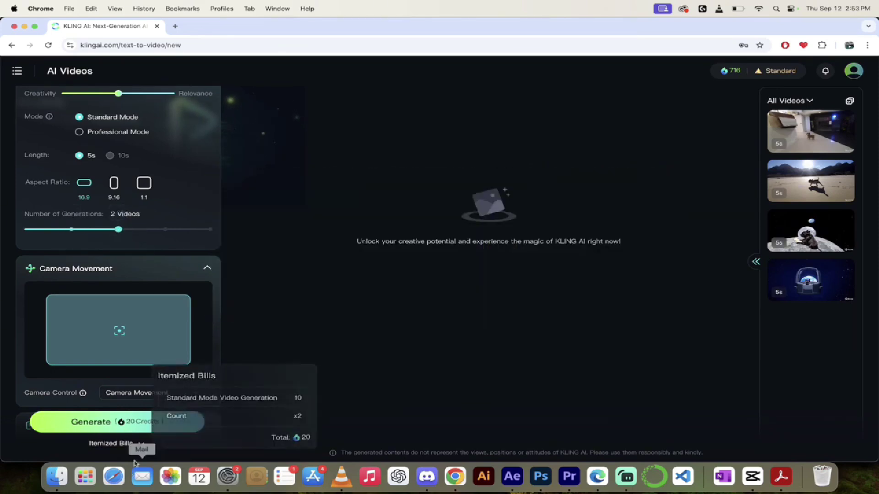
pyautogui.moveTo(121, 233); pyautogui.dragTo(161, 234)
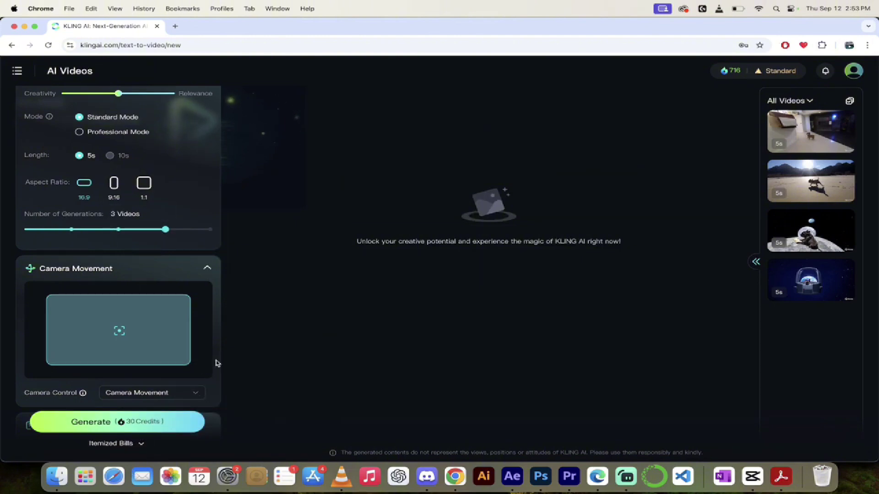
# Examine the available Camera Control movement options and close the list without choosing one
pyautogui.scroll(-1, 217, 365)
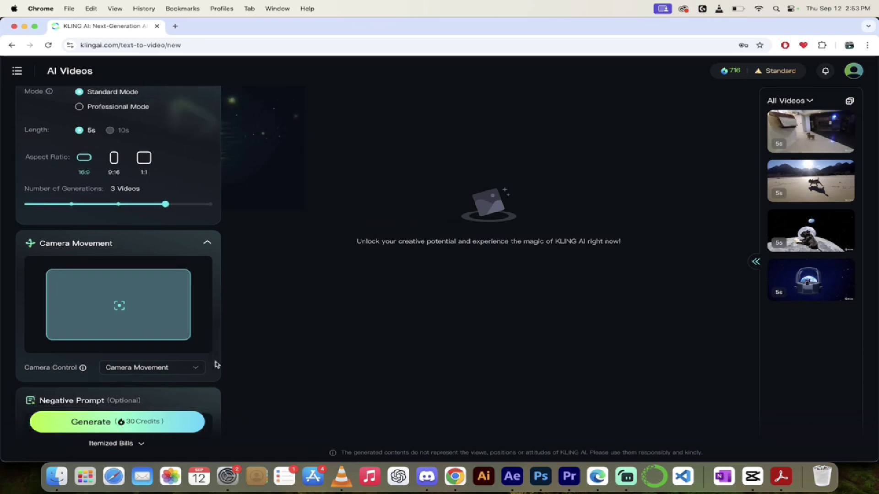
pyautogui.scroll(-2, 217, 364)
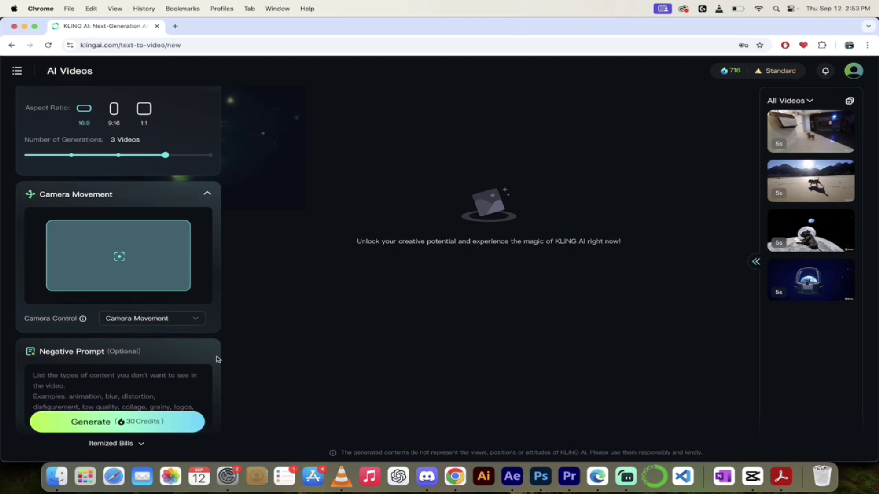
pyautogui.click(195, 323)
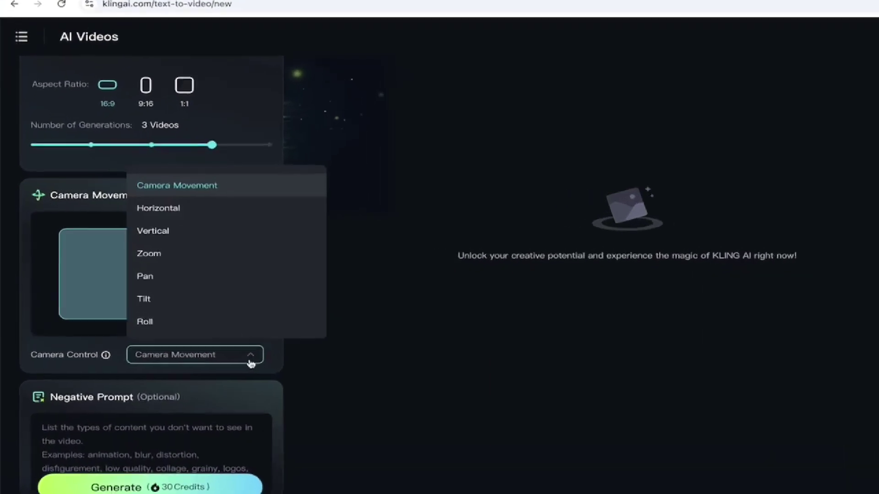
pyautogui.scroll(-3, 229, 296)
pyautogui.scroll(3, 231, 296)
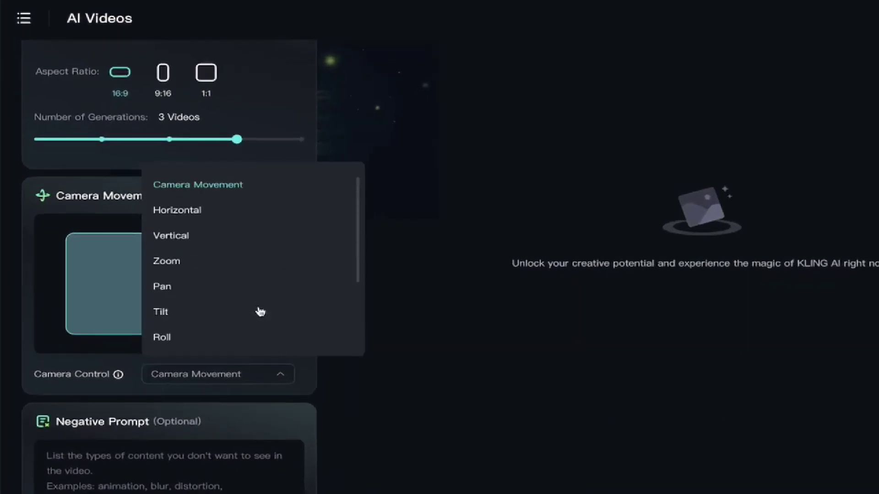
pyautogui.click(280, 377)
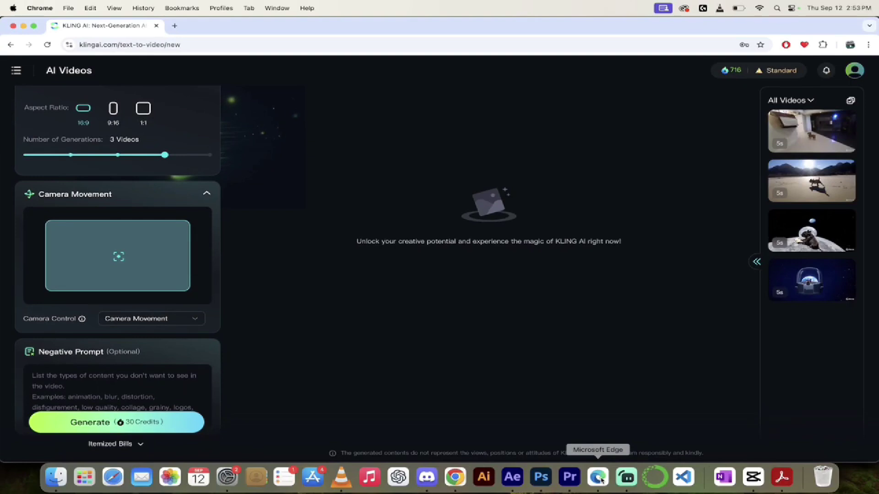
# Switch to Microsoft Edge and enter the text-to-video prompt "English bulldog reading a book on the moon"
pyautogui.click(598, 478)
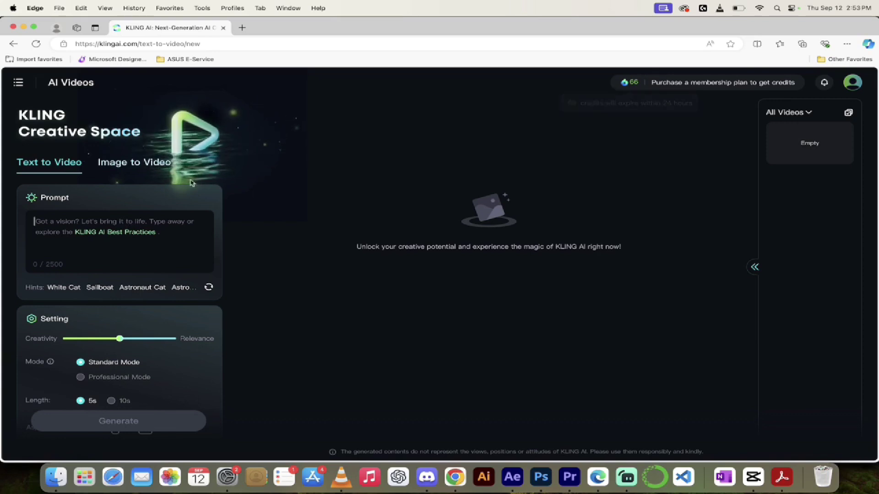
pyautogui.write('English bulldog')
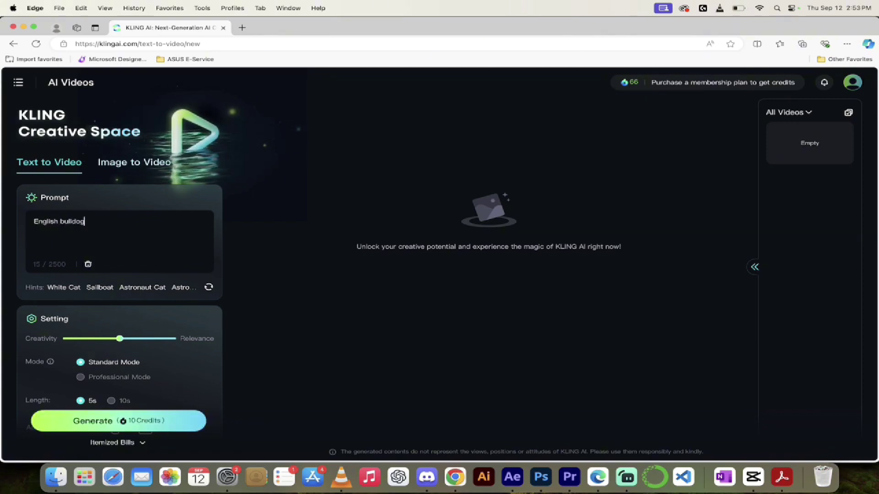
pyautogui.write(' reading a b')
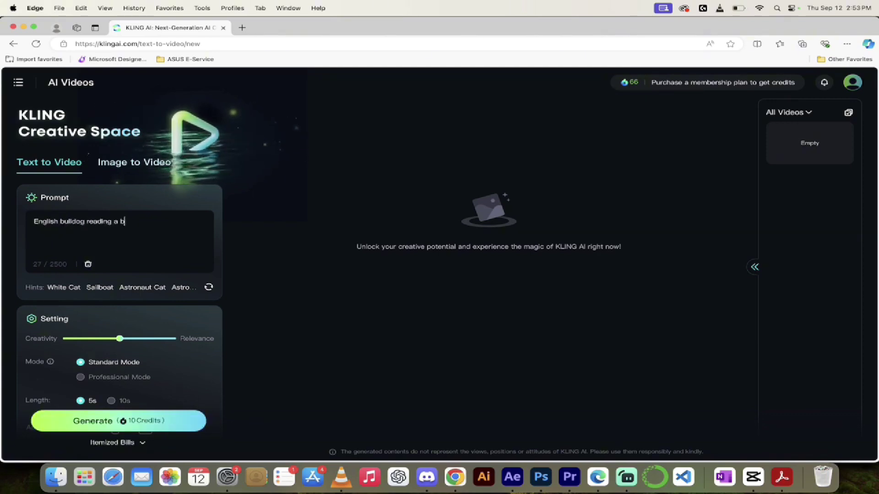
pyautogui.write('ook on the moon')
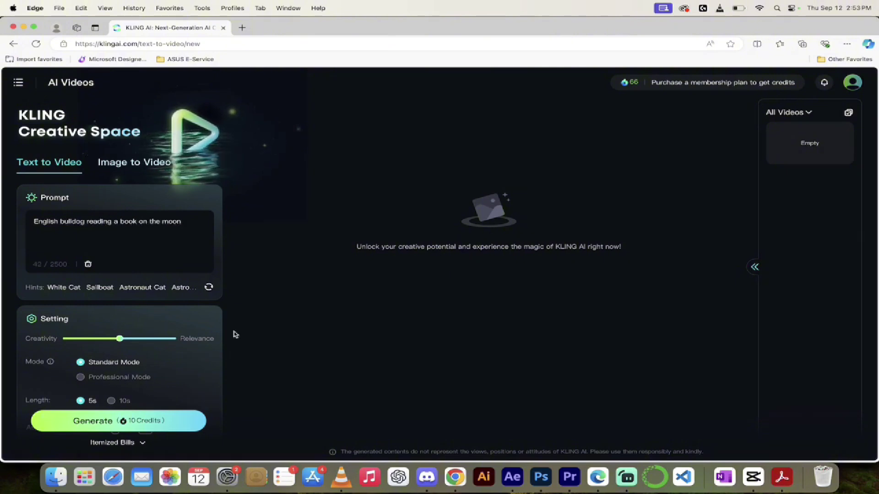
# Check which Camera Control options, including the Master Shots, the account without a membership plan offers, and close the list
pyautogui.scroll(-10, 197, 352)
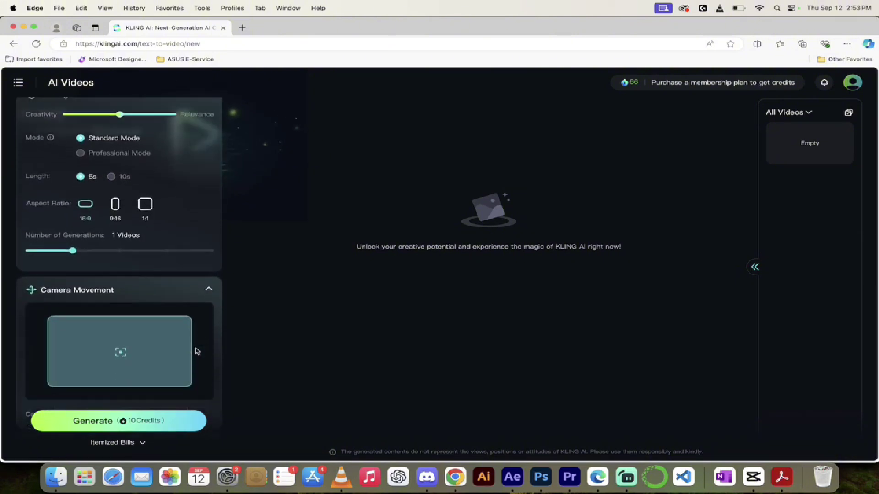
pyautogui.scroll(2, 183, 302)
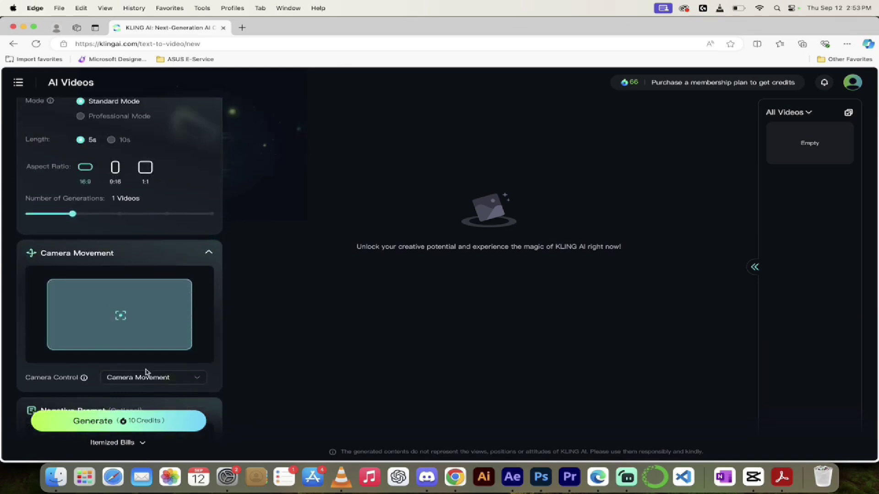
pyautogui.scroll(-1, 205, 353)
pyautogui.click(178, 331)
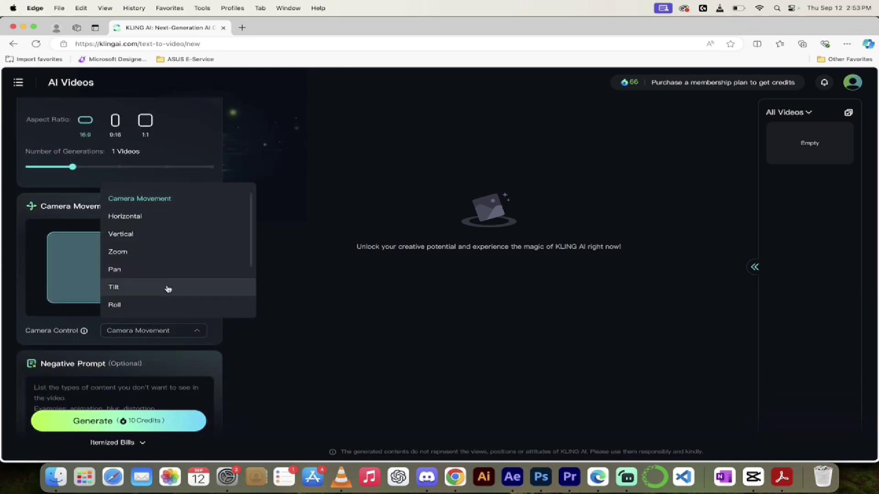
pyautogui.scroll(-2, 168, 289)
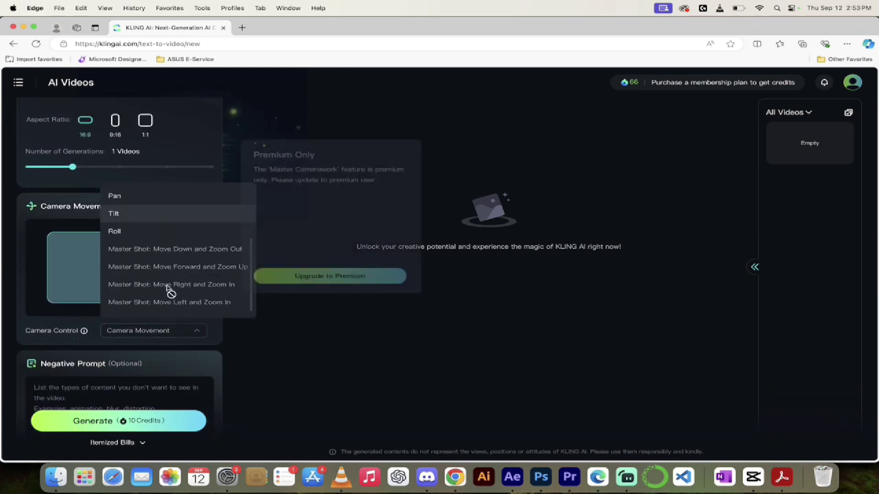
pyautogui.click(34, 303)
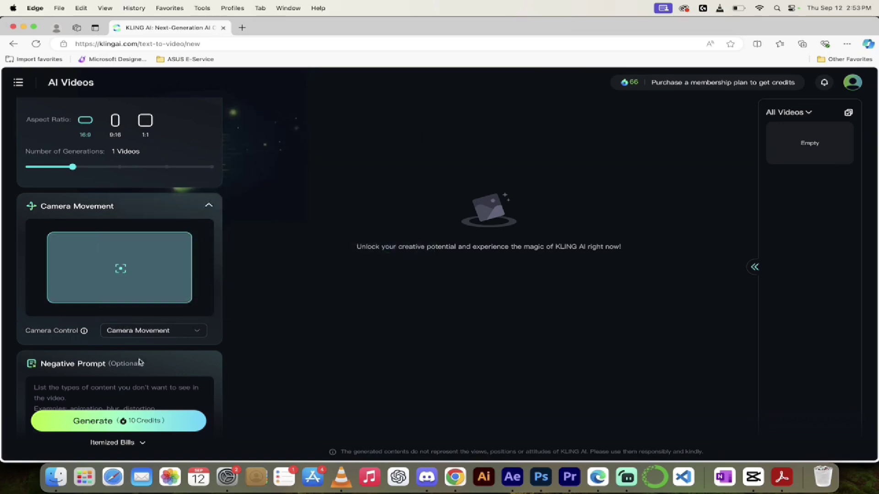
# Switch back to Chrome and set the camera control to Zoom with a value of 5
pyautogui.click(455, 477)
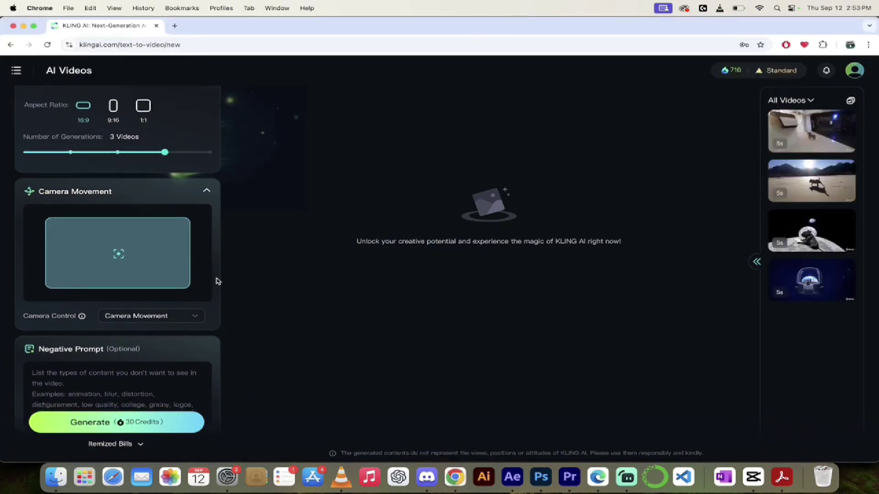
pyautogui.scroll(-2, 218, 282)
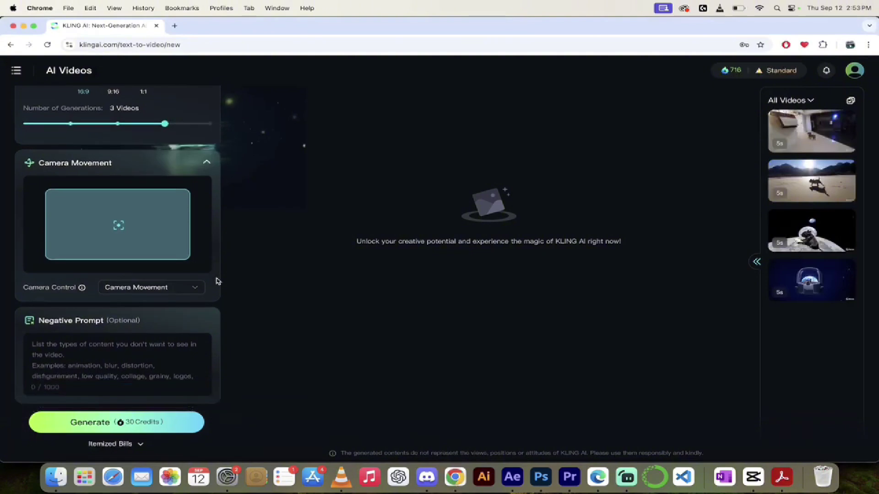
pyautogui.click(182, 287)
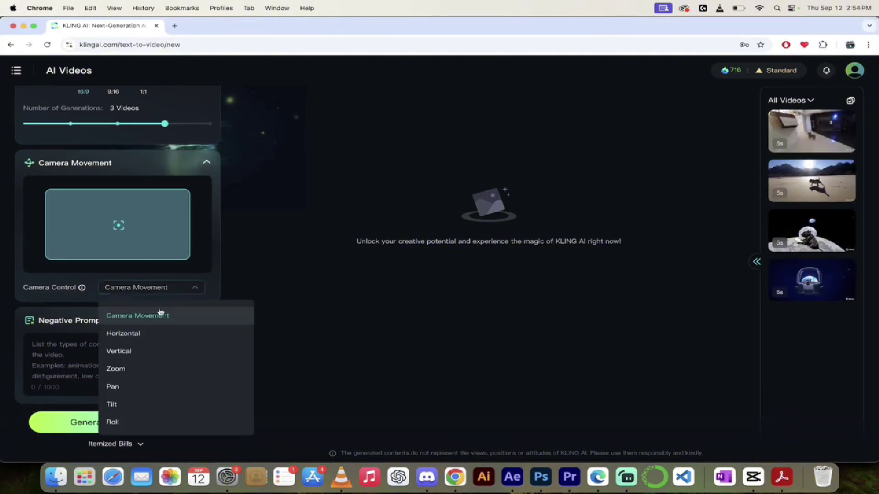
pyautogui.scroll(-2, 161, 363)
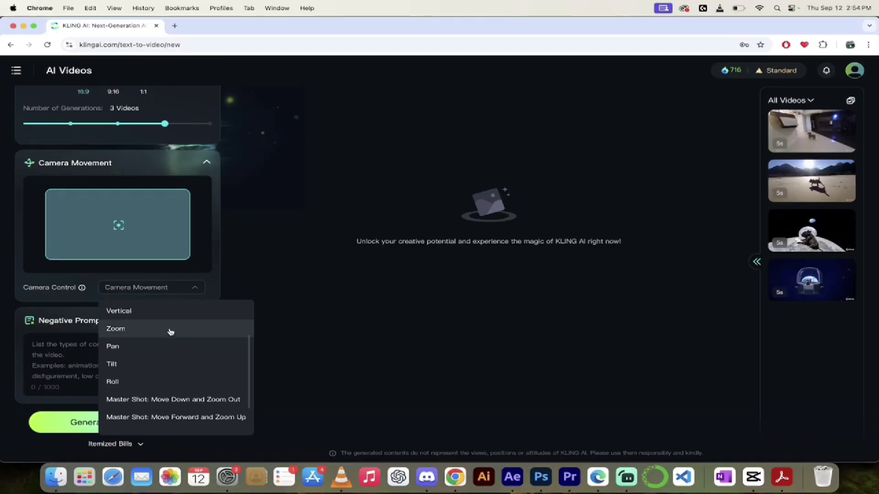
pyautogui.click(168, 336)
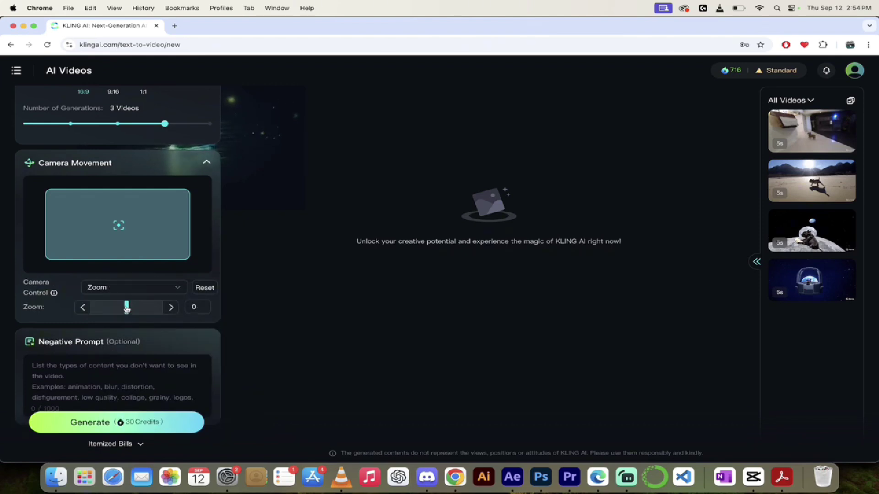
pyautogui.moveTo(127, 309); pyautogui.dragTo(144, 309)
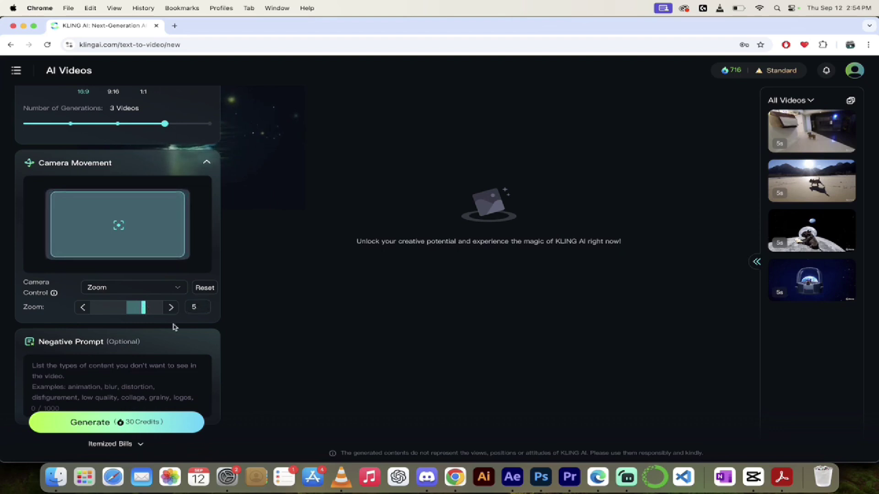
# Leave the optional negative prompt empty and generate the three bulldog videos
pyautogui.scroll(-1, 212, 344)
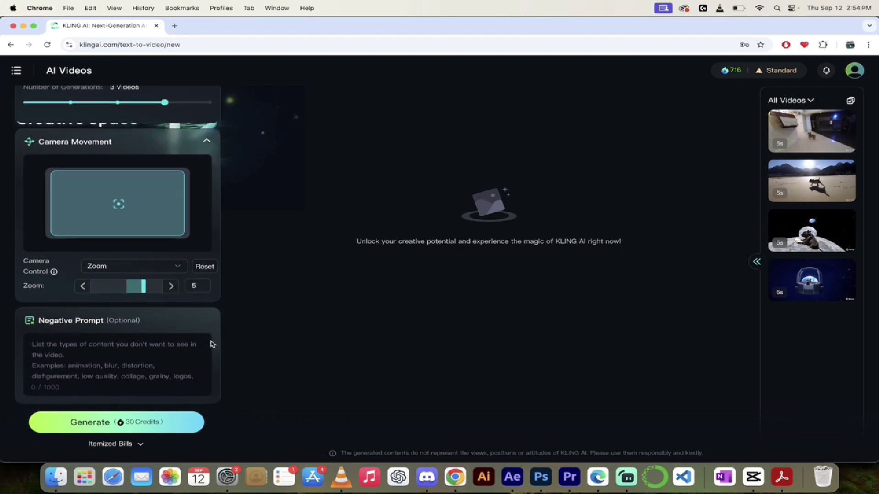
pyautogui.click(141, 352)
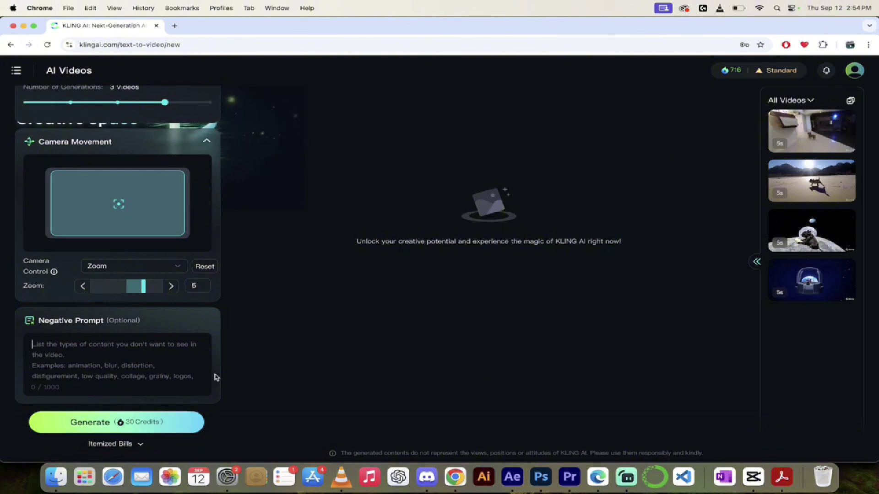
pyautogui.scroll(3, 216, 369)
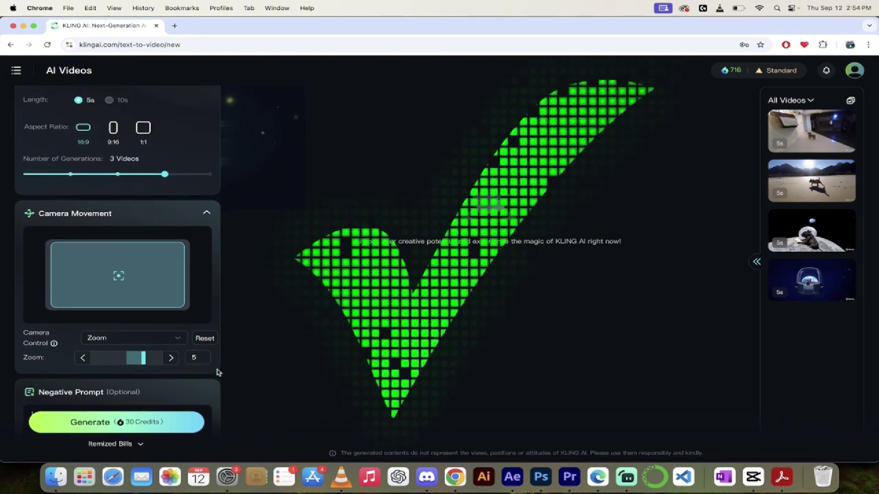
pyautogui.scroll(-3, 216, 369)
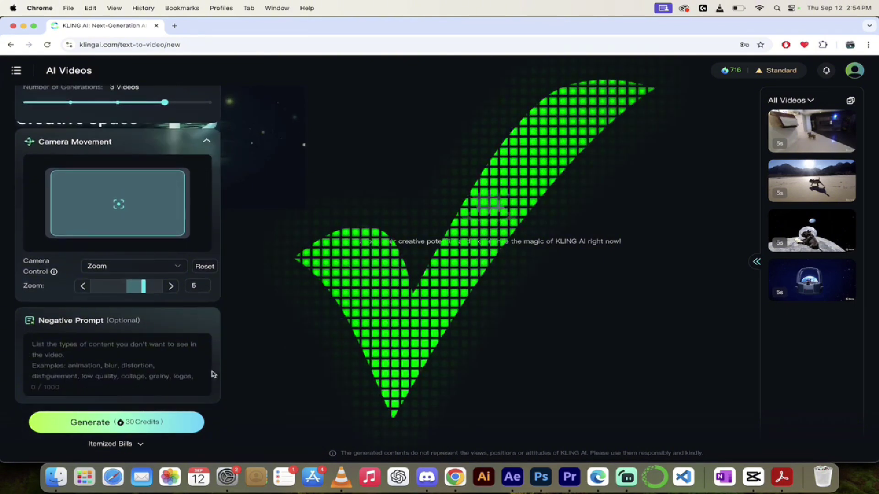
pyautogui.click(127, 423)
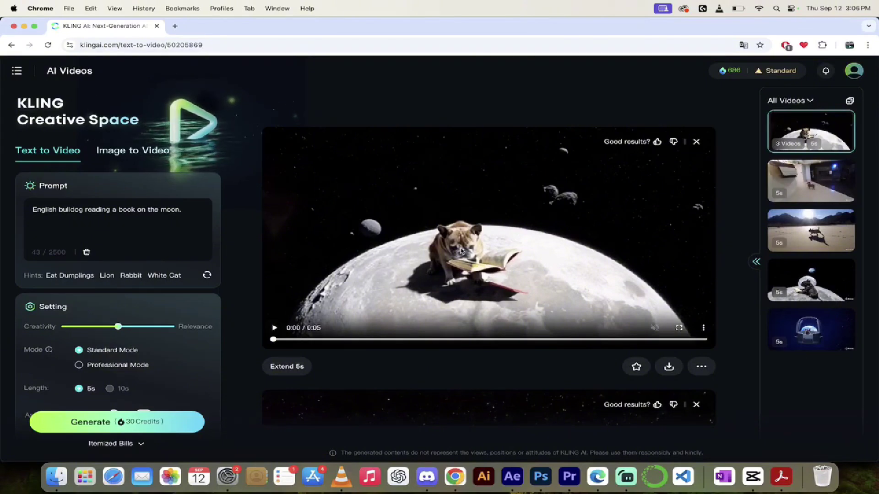
# Review the generated bulldog videos and play the one with the dog lying on the moon's surface in full screen
pyautogui.scroll(-5, 461, 250)
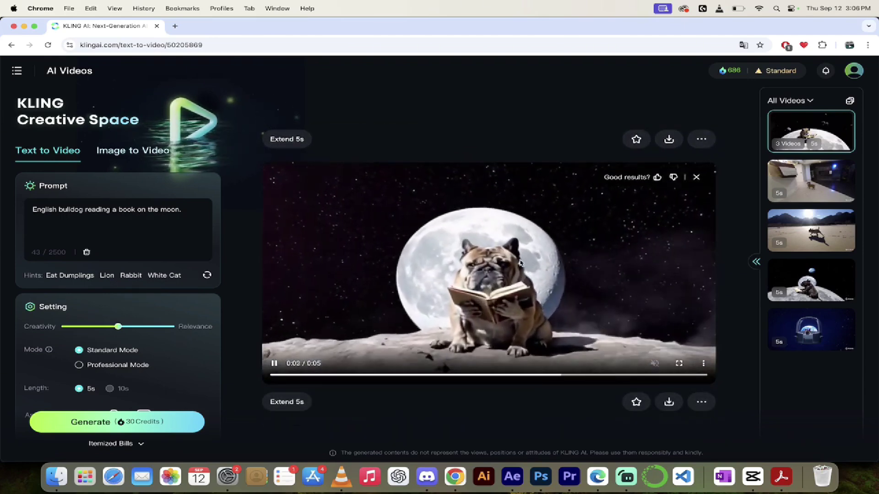
pyautogui.scroll(-1, 521, 263)
pyautogui.scroll(-5, 521, 263)
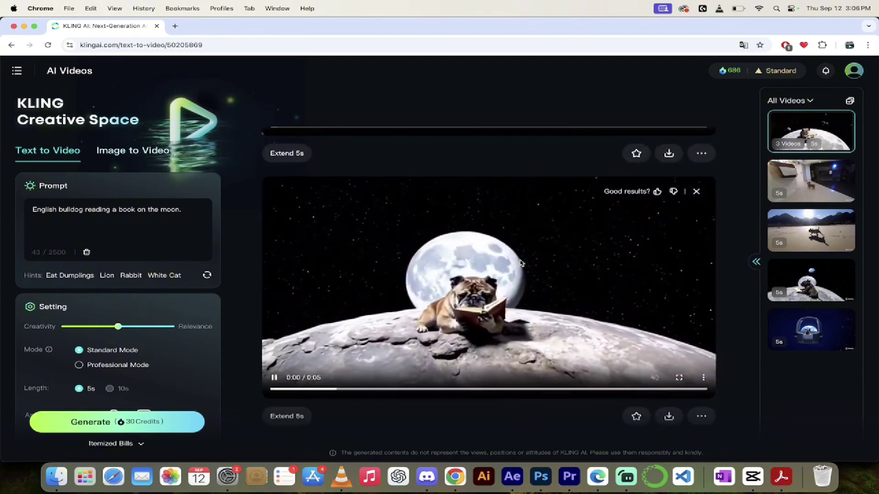
pyautogui.click(680, 378)
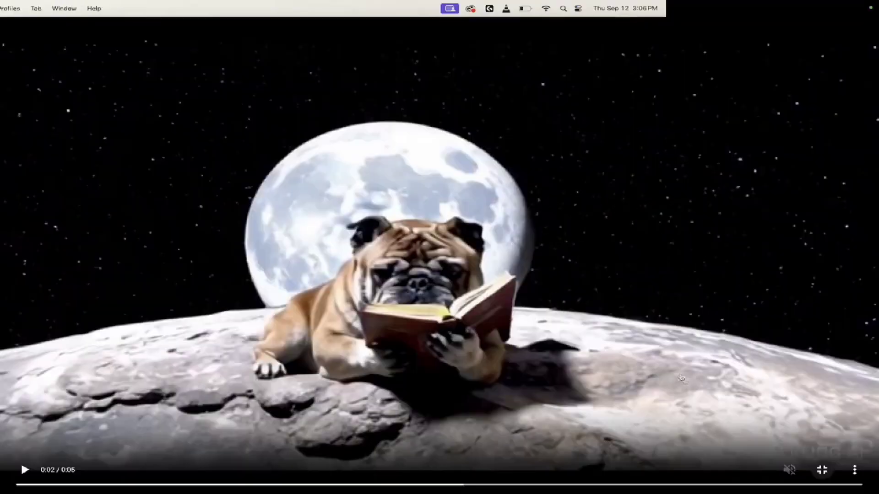
pyautogui.click(25, 470)
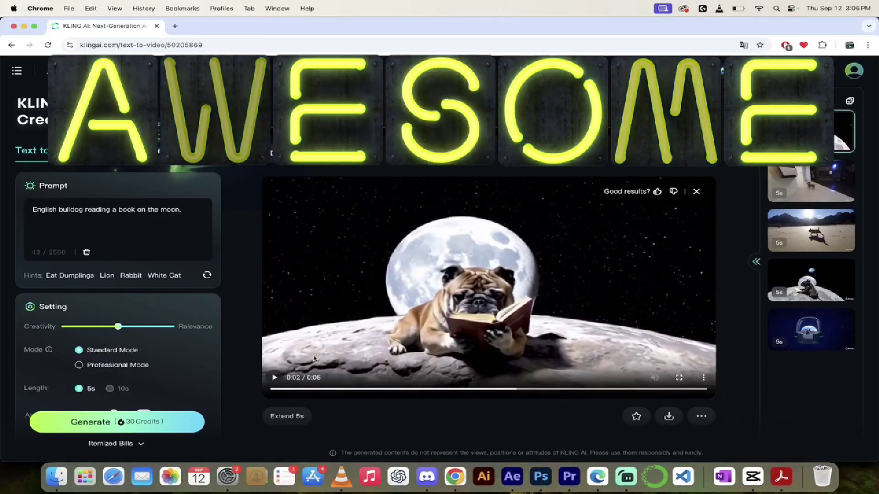
# Look through the other generated English bulldog videos and pause the playing clip of the dog beside the large open book
pyautogui.scroll(-5, 481, 277)
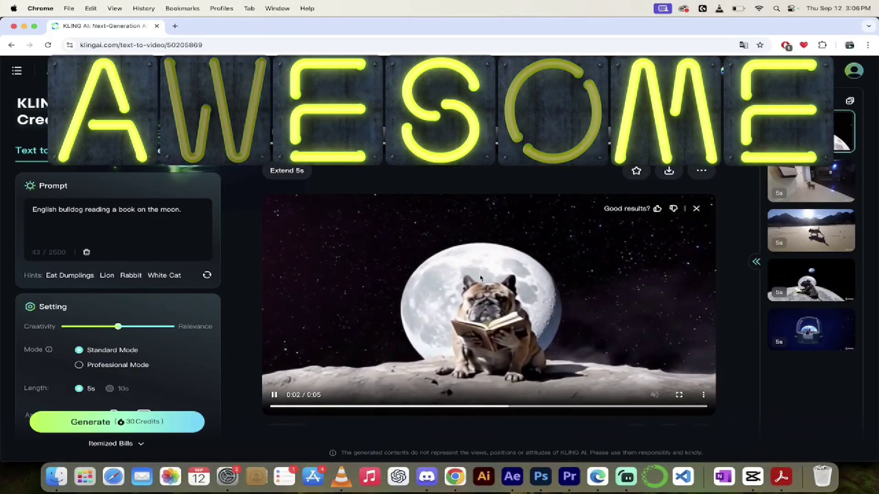
pyautogui.scroll(5, 480, 278)
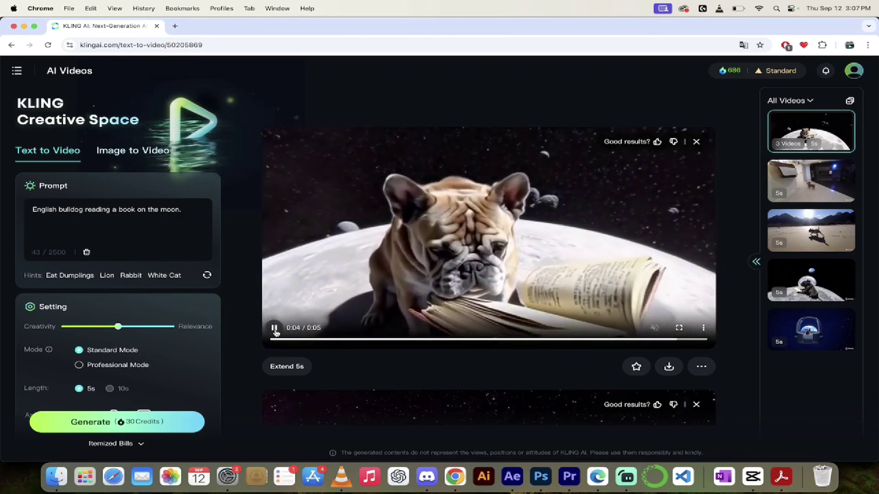
pyautogui.click(274, 329)
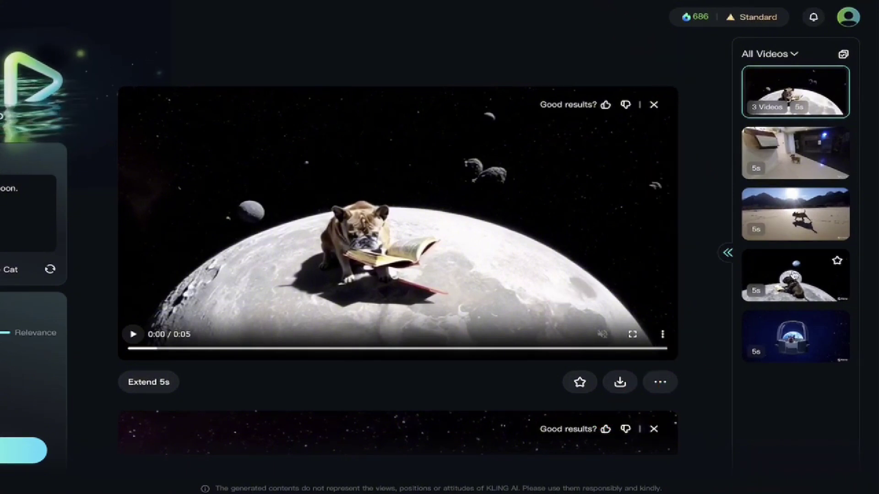
# Open the earlier video of the French bulldog reading on the moon and play it in full screen
pyautogui.click(793, 279)
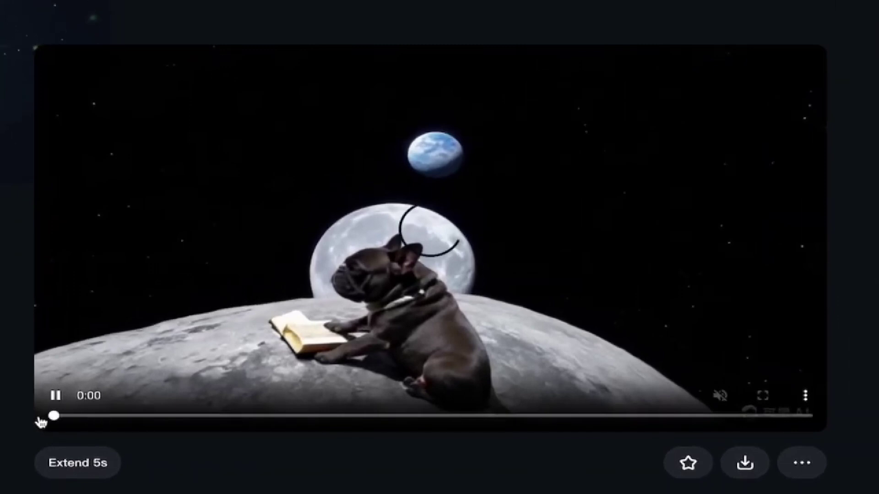
pyautogui.click(55, 396)
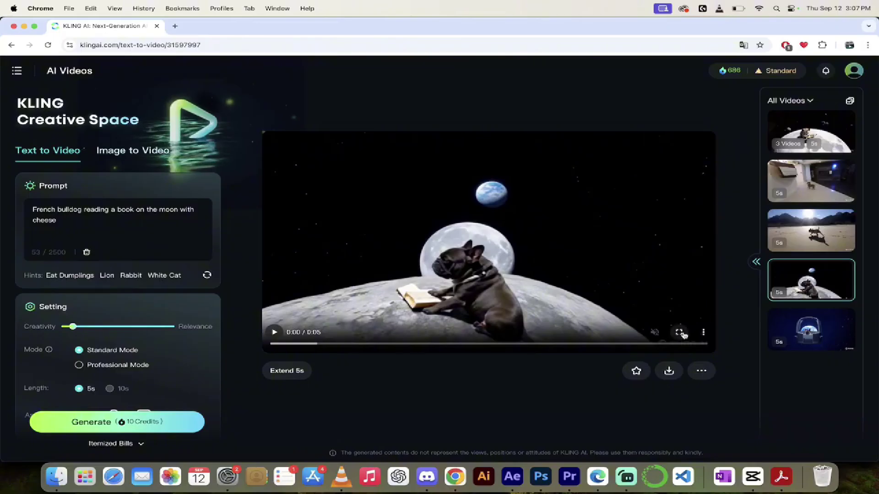
pyautogui.click(762, 395)
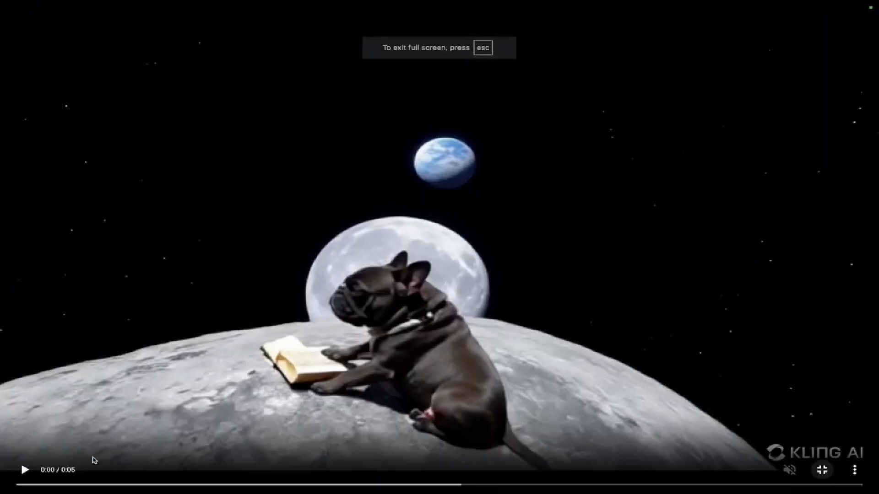
pyautogui.click(25, 470)
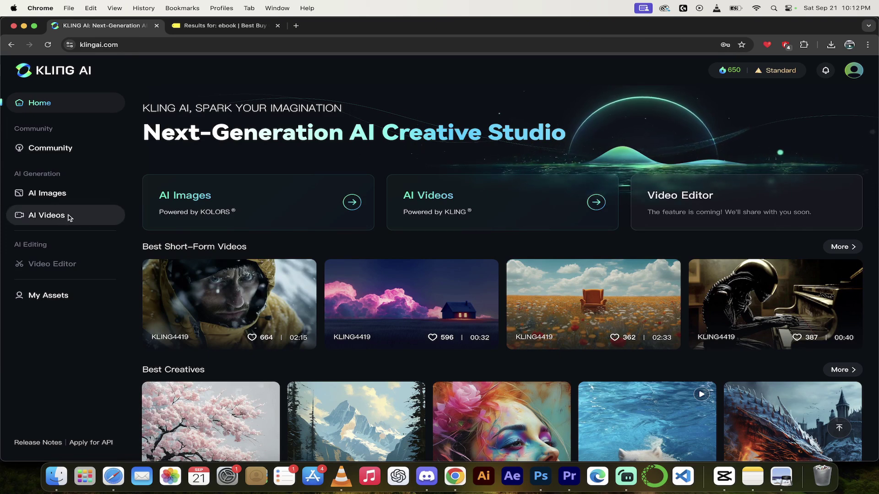
# Open AI Videos and examine the available KLING video models and the text-to-video settings
pyautogui.click(49, 217)
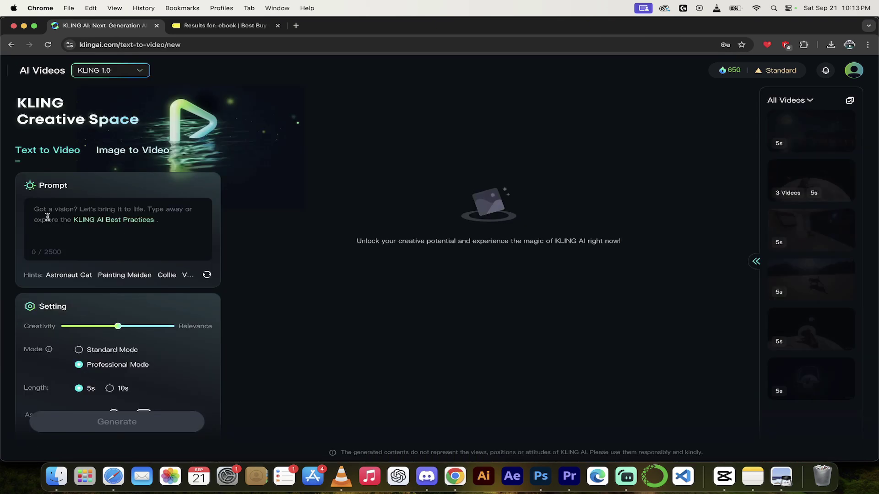
pyautogui.click(168, 72)
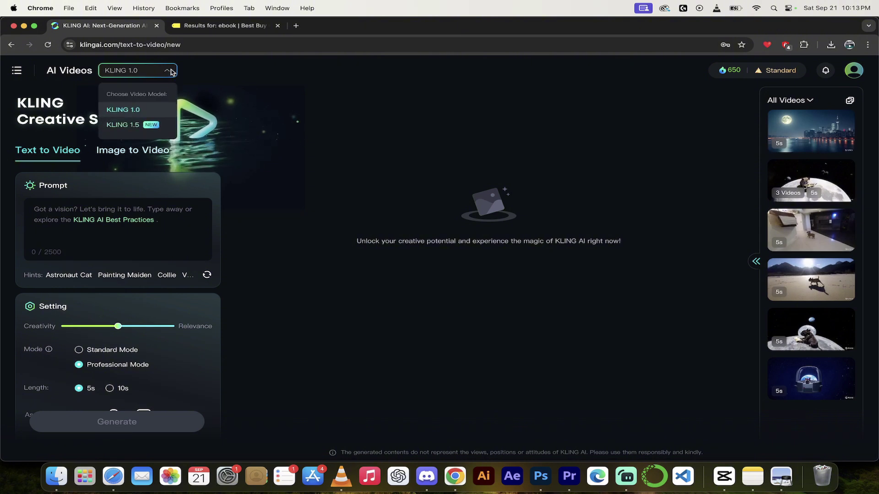
pyautogui.click(170, 72)
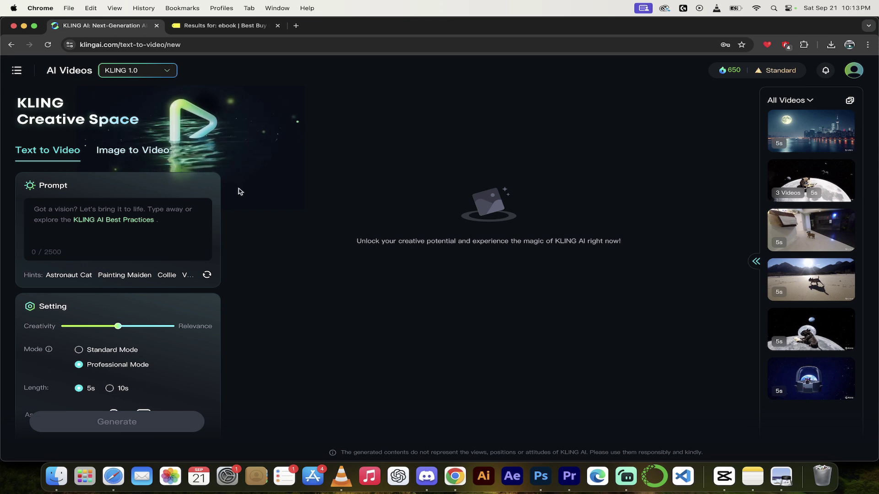
pyautogui.scroll(-2, 186, 311)
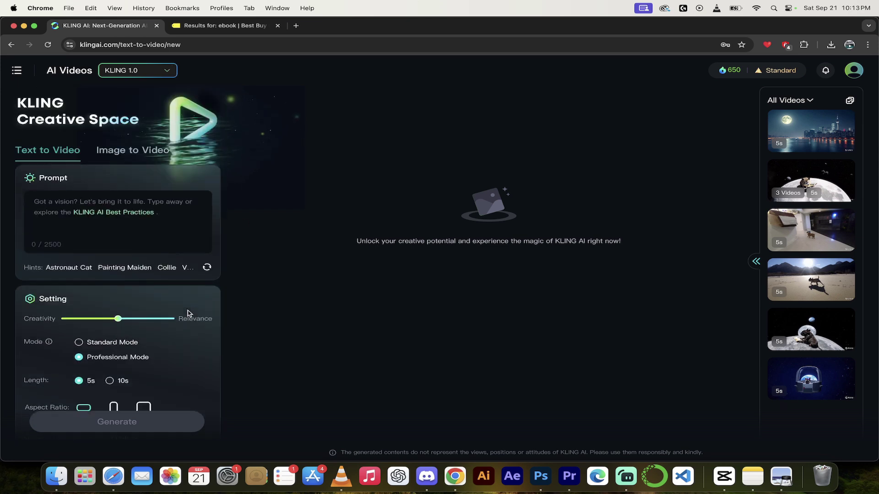
pyautogui.scroll(-5, 178, 341)
pyautogui.scroll(3, 177, 342)
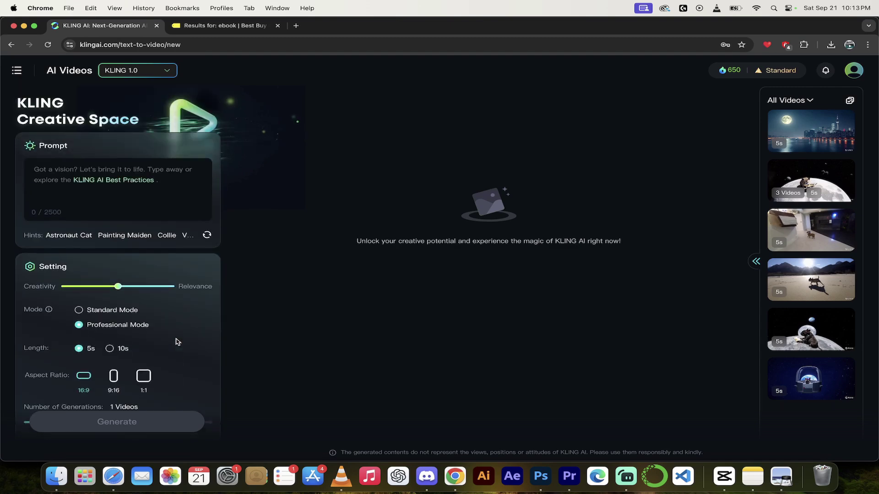
pyautogui.scroll(2, 178, 342)
# Switch to Image to Video and upload nighttime.jpeg from the Desktop as the source image
pyautogui.click(127, 153)
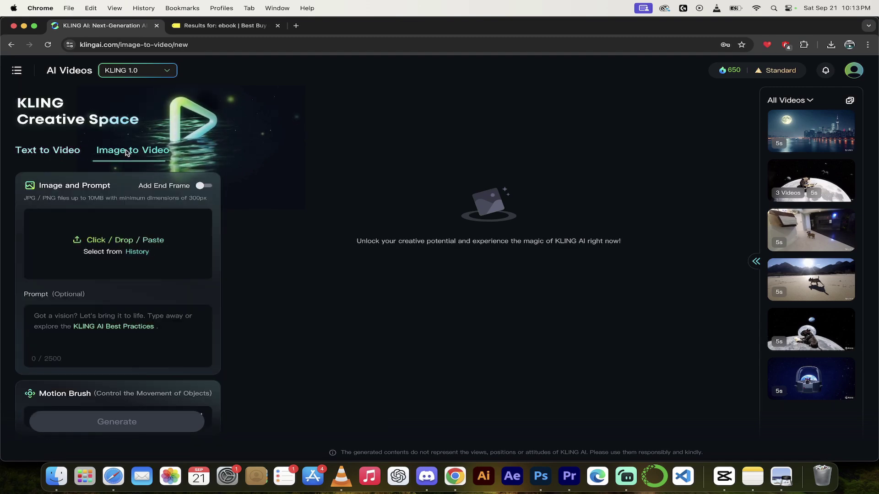
pyautogui.scroll(-5, 195, 248)
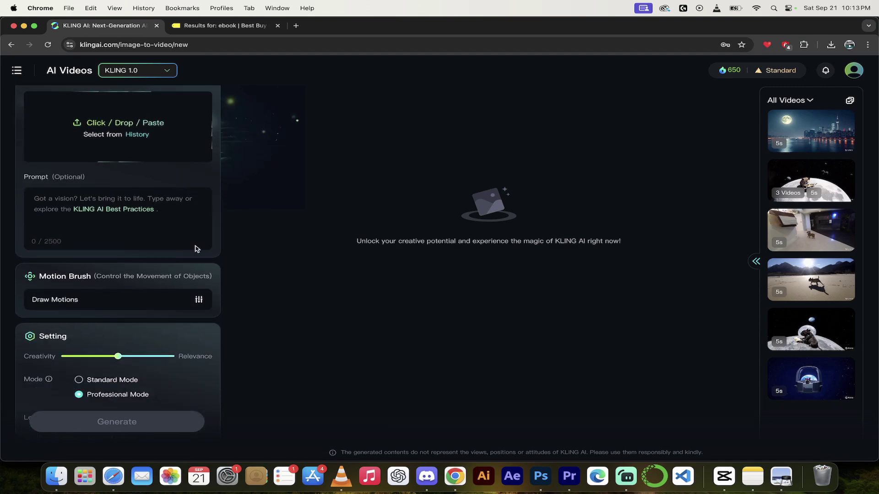
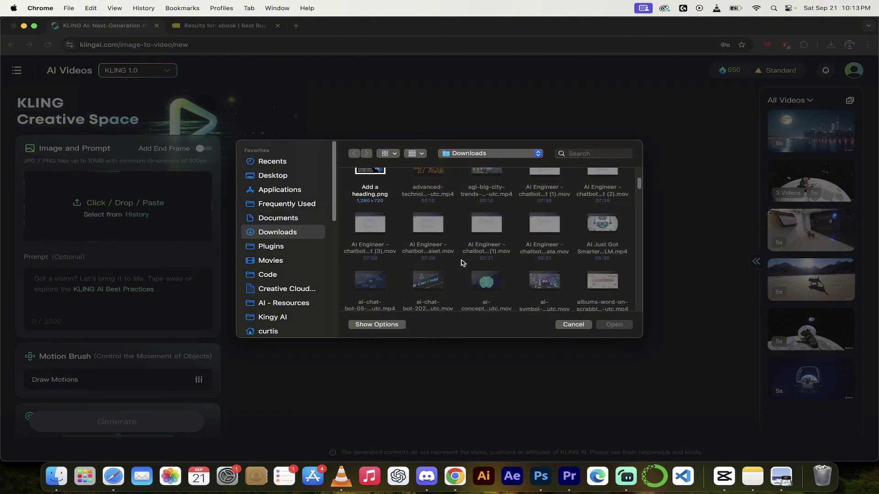
pyautogui.click(280, 175)
pyautogui.scroll(-5, 559, 238)
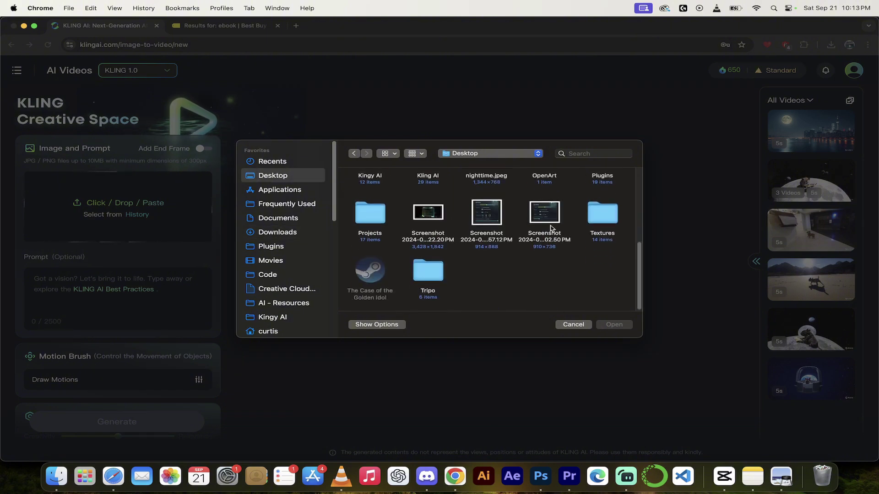
pyautogui.scroll(5, 415, 279)
pyautogui.click(488, 251)
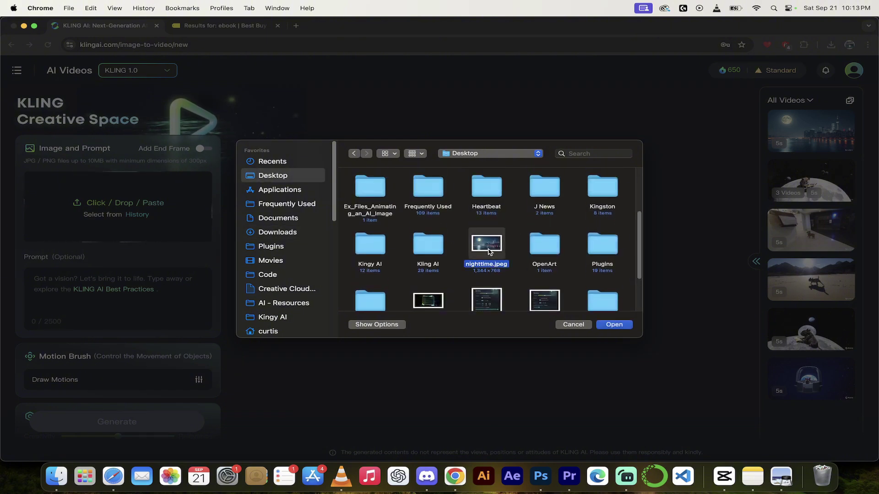
pyautogui.click(615, 324)
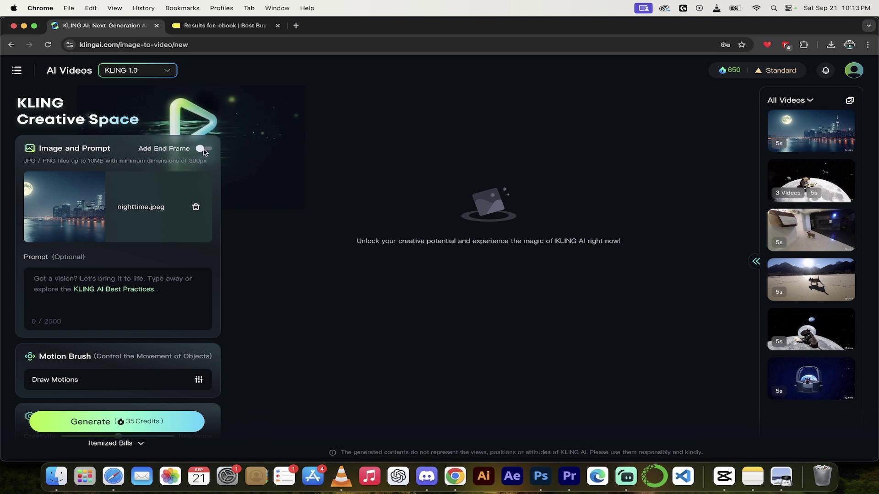
# Check what the Add End Frame option offers, turn it off again, and look over the prompt, Motion Brush and generation settings
pyautogui.click(204, 149)
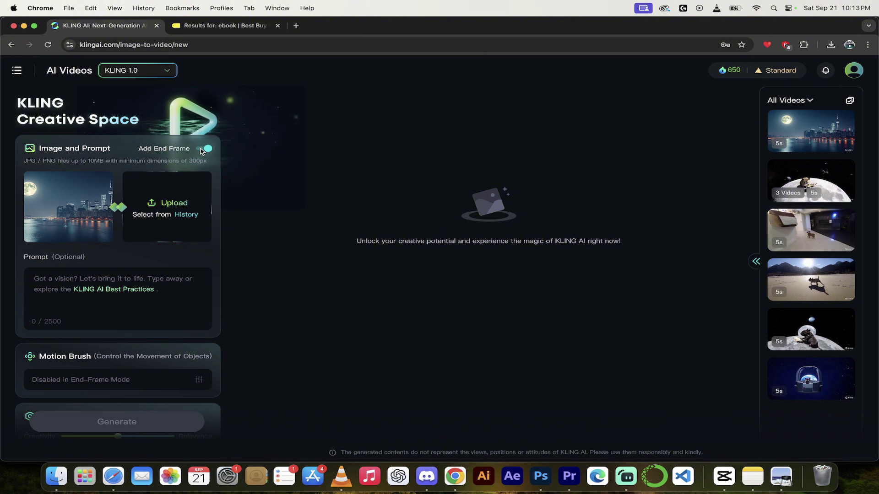
pyautogui.click(202, 151)
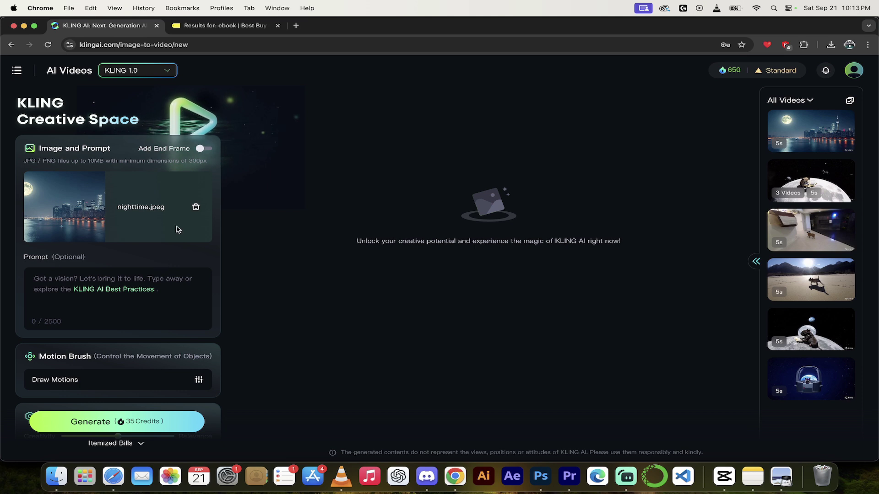
pyautogui.scroll(-1, 180, 289)
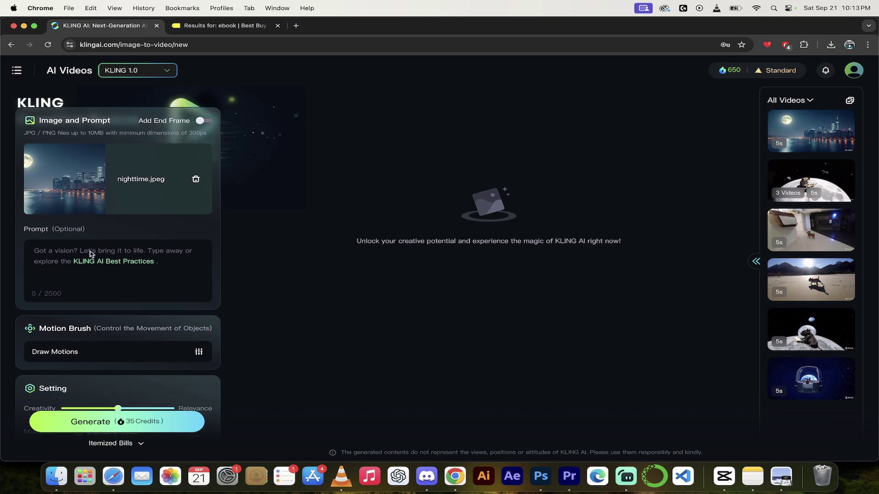
pyautogui.scroll(-2, 118, 298)
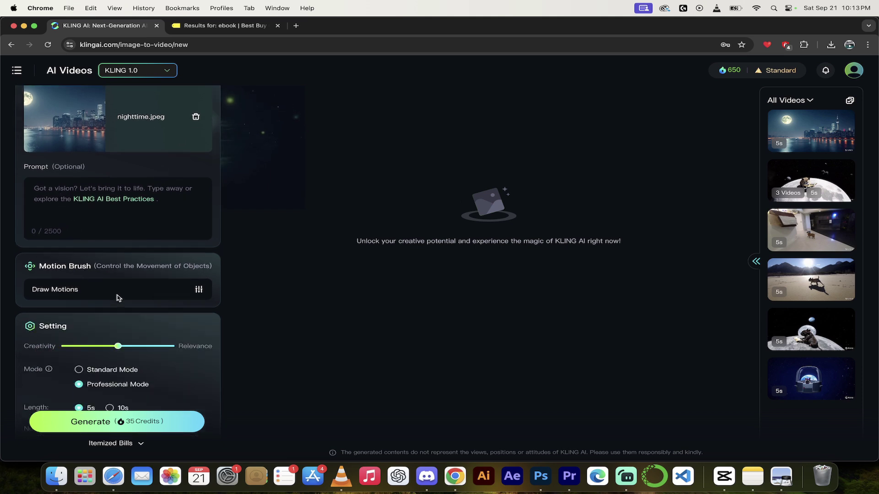
pyautogui.scroll(1, 161, 286)
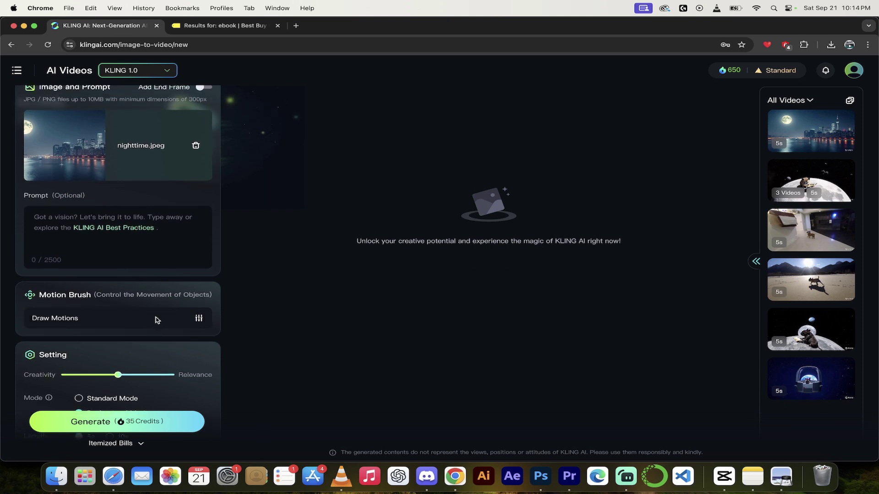
# Open the Motion Brush for the nighttime image, set the brush size to 30 and paint over the moon as Area 1
pyautogui.click(114, 323)
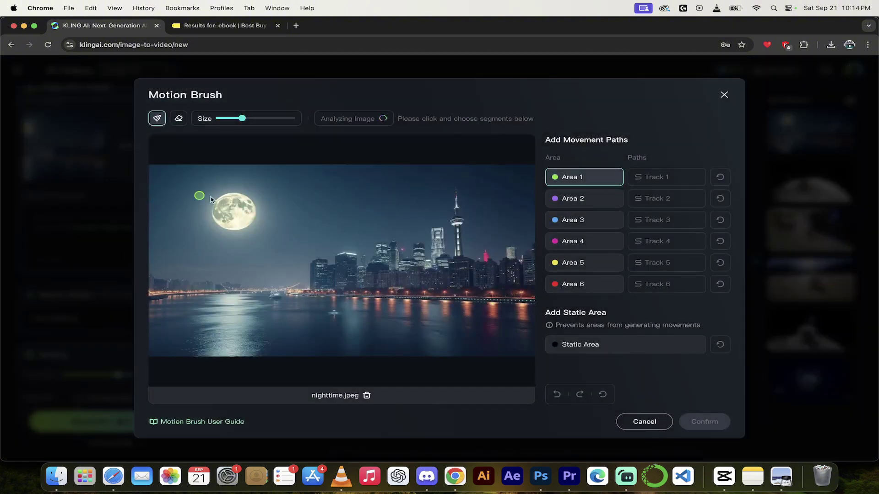
pyautogui.moveTo(243, 120)
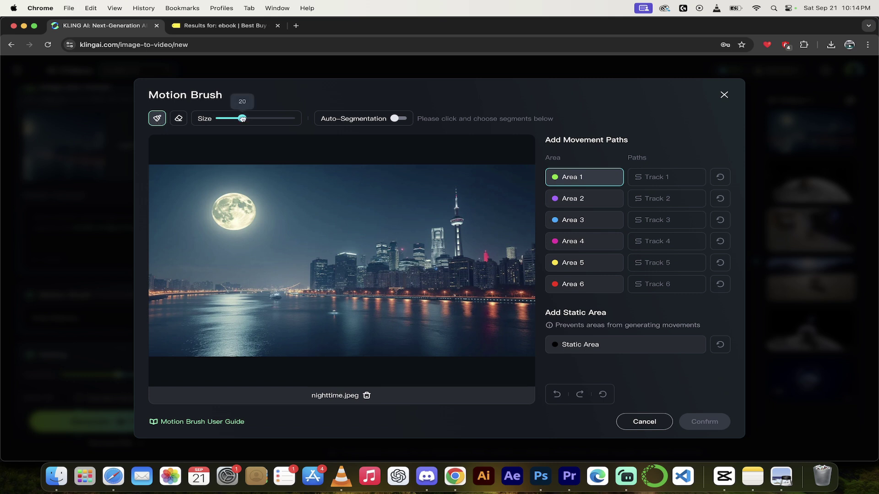
pyautogui.moveTo(242, 119); pyautogui.dragTo(260, 118)
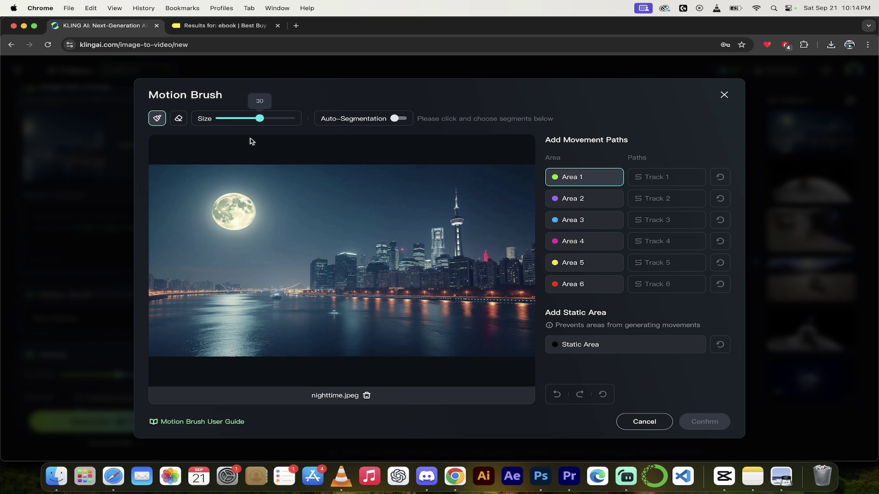
pyautogui.click(226, 208)
pyautogui.moveTo(226, 207)
pyautogui.mouseDown()
pyautogui.moveTo(231, 201)
pyautogui.moveTo(222, 208)
pyautogui.moveTo(241, 220)
pyautogui.moveTo(246, 204)
pyautogui.moveTo(233, 194)
pyautogui.moveTo(214, 206)
pyautogui.moveTo(225, 228)
pyautogui.moveTo(251, 223)
pyautogui.moveTo(226, 207)
pyautogui.moveTo(249, 214)
pyautogui.moveTo(250, 208)
pyautogui.moveTo(247, 217)
pyautogui.moveTo(237, 214)
pyautogui.mouseUp()
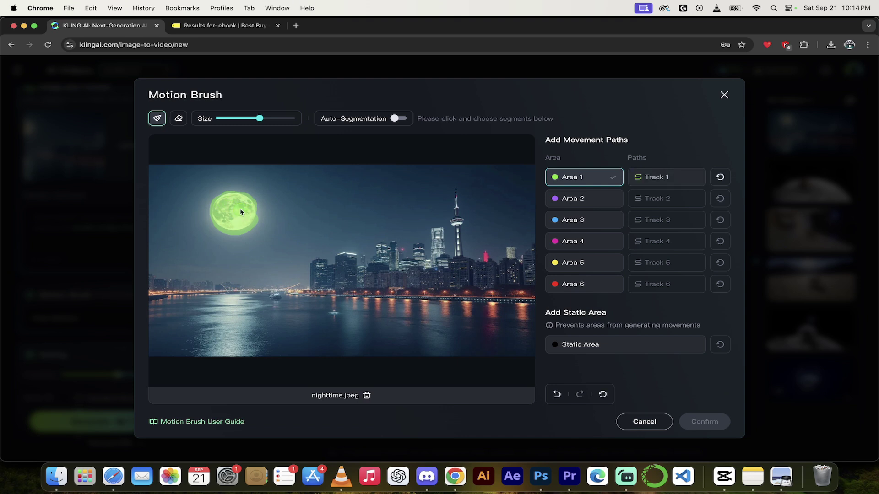
# Erase the Area 1 paint that spills past the moon's edge and return to the brush
pyautogui.click(180, 118)
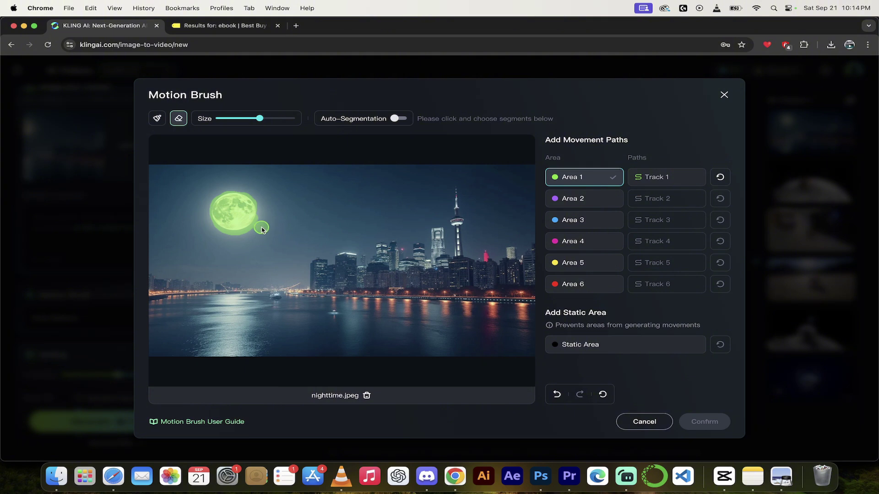
pyautogui.moveTo(264, 225)
pyautogui.mouseDown()
pyautogui.moveTo(227, 240)
pyautogui.moveTo(211, 232)
pyautogui.moveTo(249, 236)
pyautogui.moveTo(209, 230)
pyautogui.moveTo(262, 221)
pyautogui.mouseUp()
pyautogui.click(157, 118)
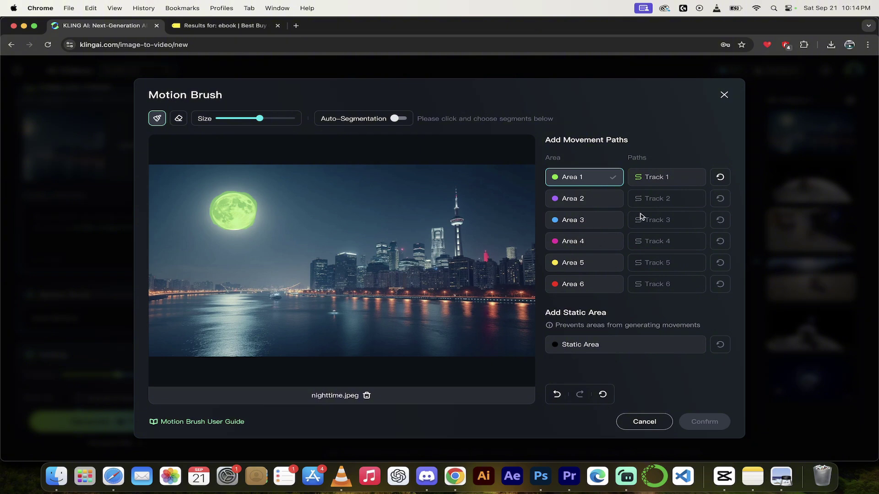
# Draw a Track 1 path curving from the moon down to the image's left edge and confirm the motion
pyautogui.click(661, 182)
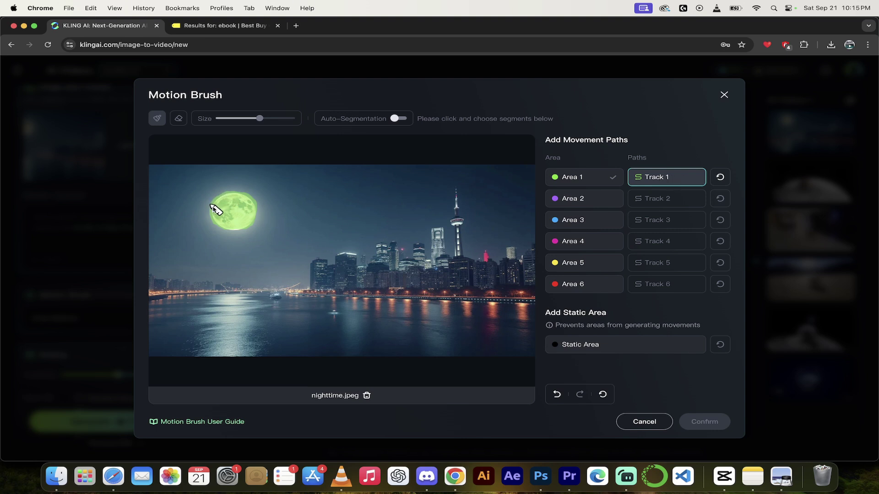
pyautogui.moveTo(216, 207); pyautogui.dragTo(150, 237)
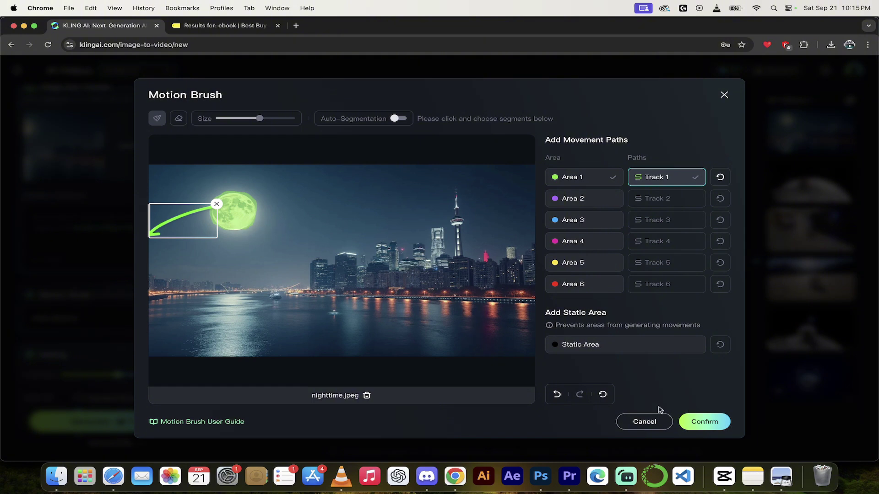
pyautogui.click(694, 422)
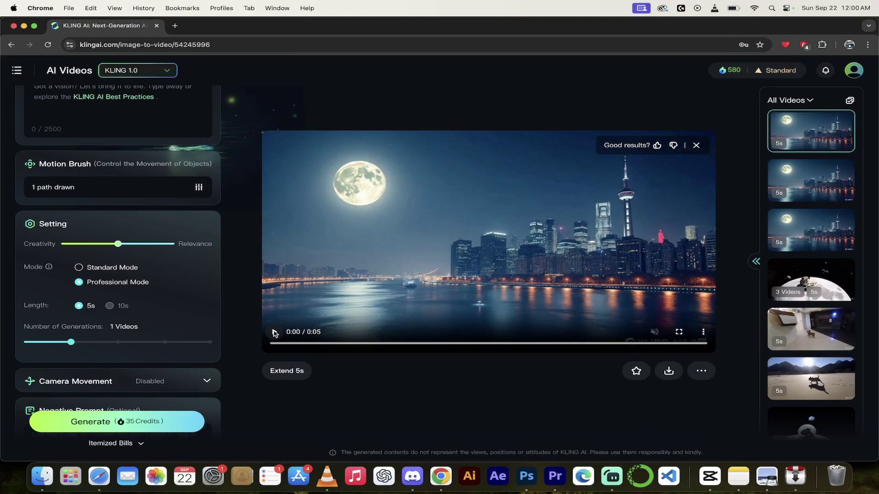
# Play the generated nighttime skyline video and pause it partway to examine the moon's movement
pyautogui.click(274, 332)
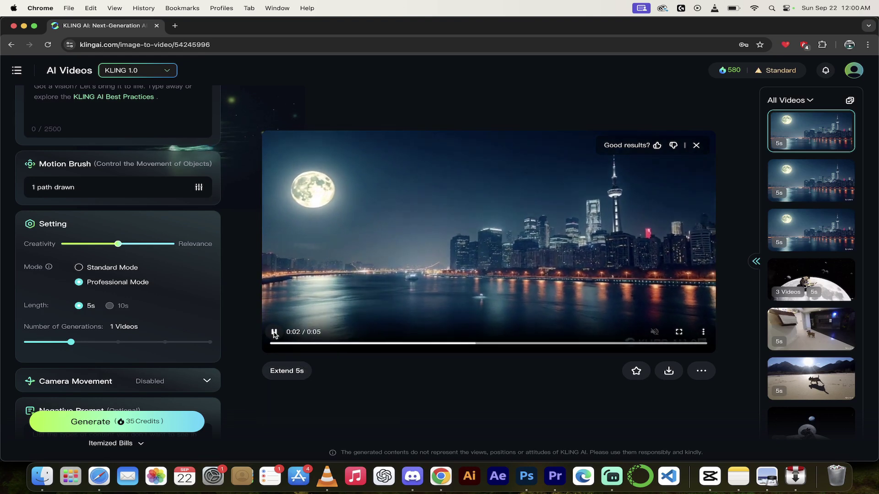
pyautogui.click(275, 332)
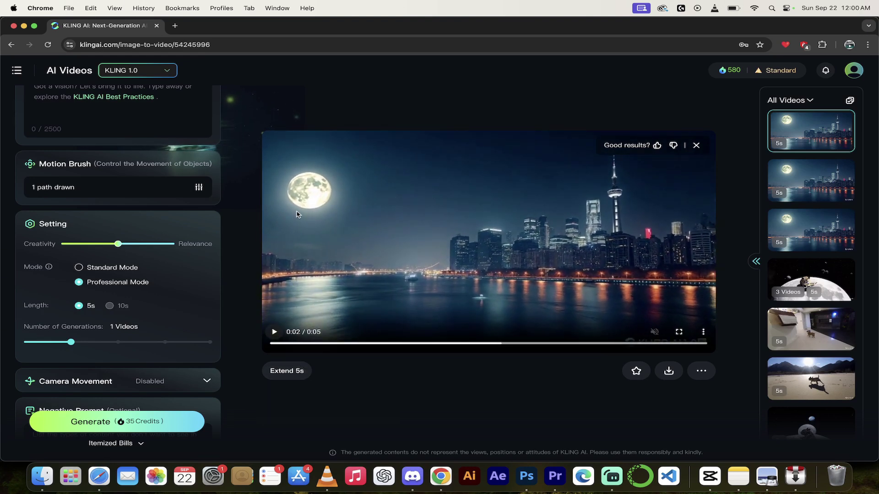